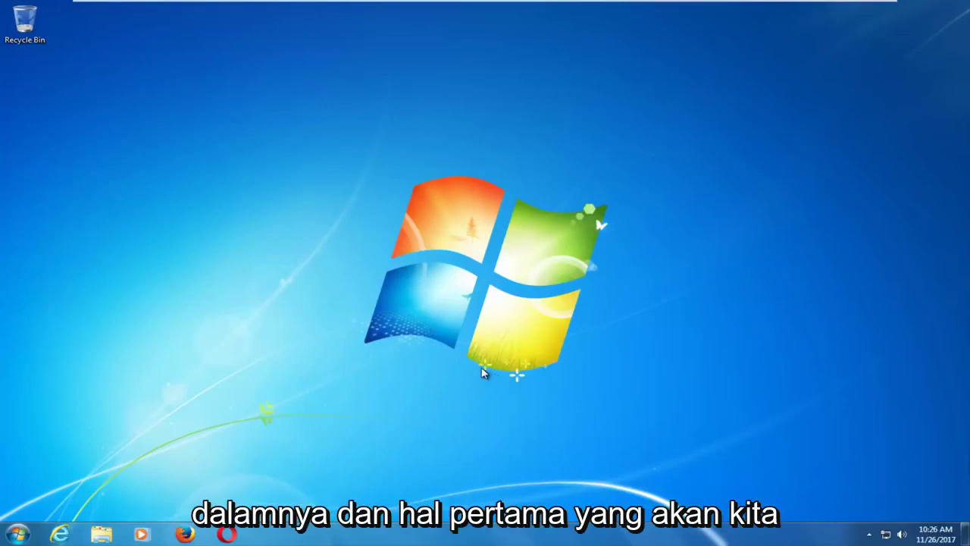
Open Firefox and search Google for 'windows 10 media creation tool'.
{"action": "left_click", "coordinate": [185, 534]}
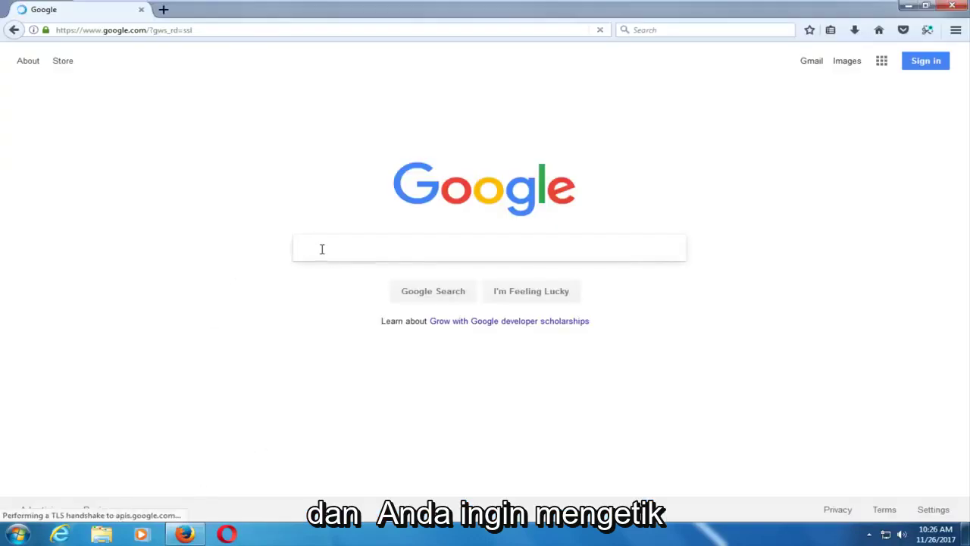
{"action": "type", "text": "windows 0"}
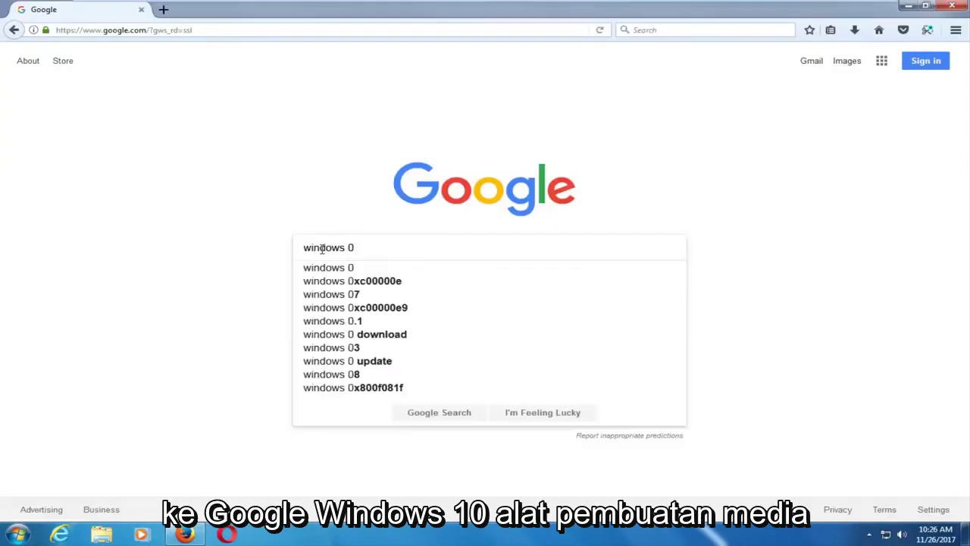
{"action": "key", "text": "BackSpace"}
{"action": "type", "text": "10 media"}
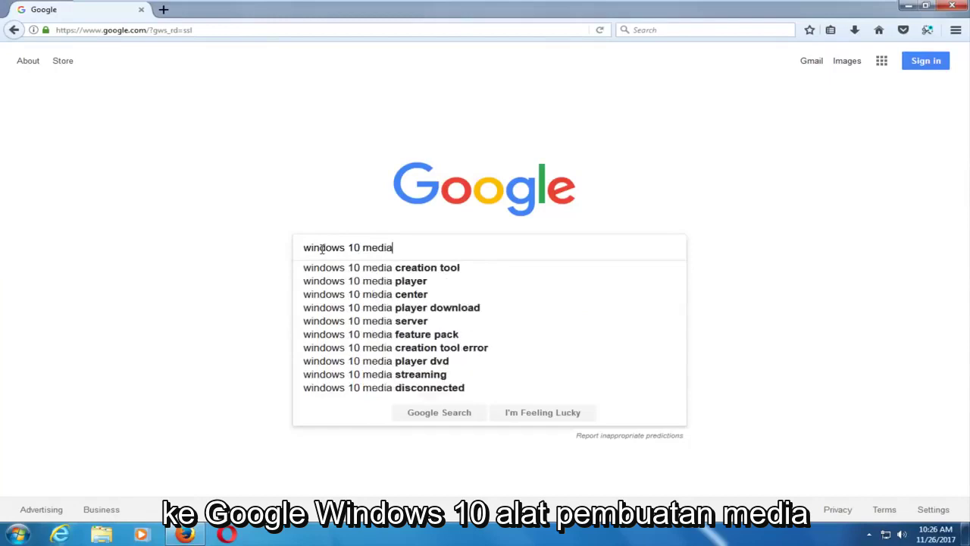
{"action": "key", "text": "Down"}
{"action": "key", "text": "Return"}
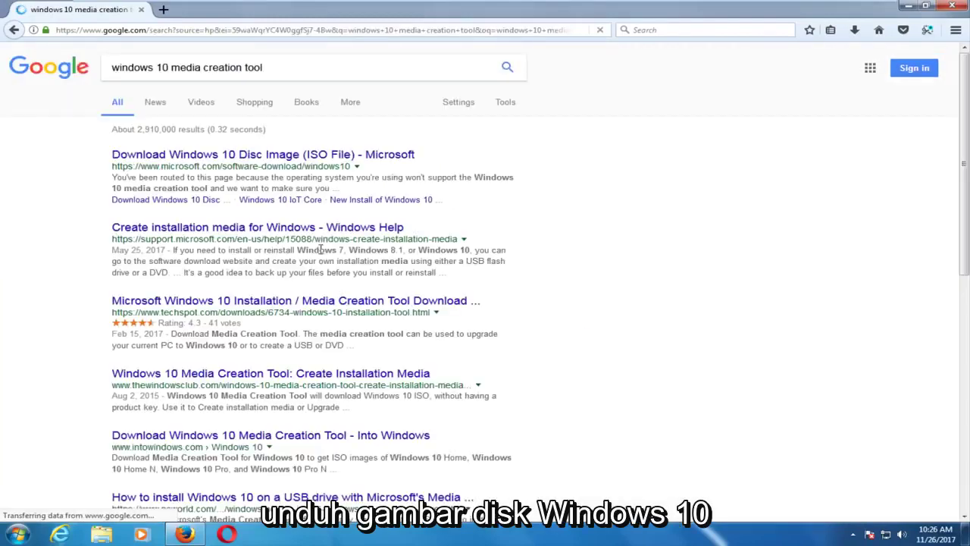
Save MediaCreationTool.exe (17.8 MB) from Microsoft's Download Windows 10 page via 'Download tool now'.
{"action": "left_click", "coordinate": [279, 155]}
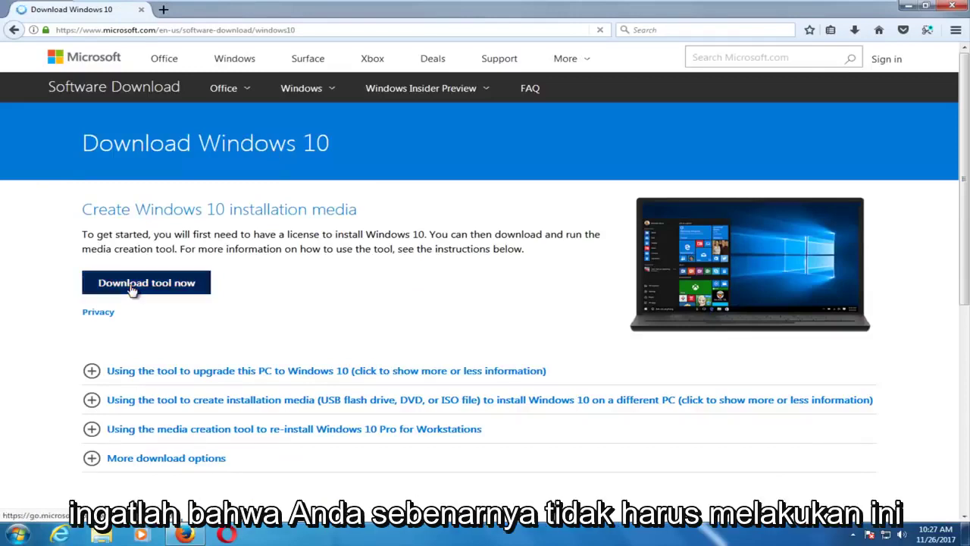
{"action": "left_click", "coordinate": [132, 289]}
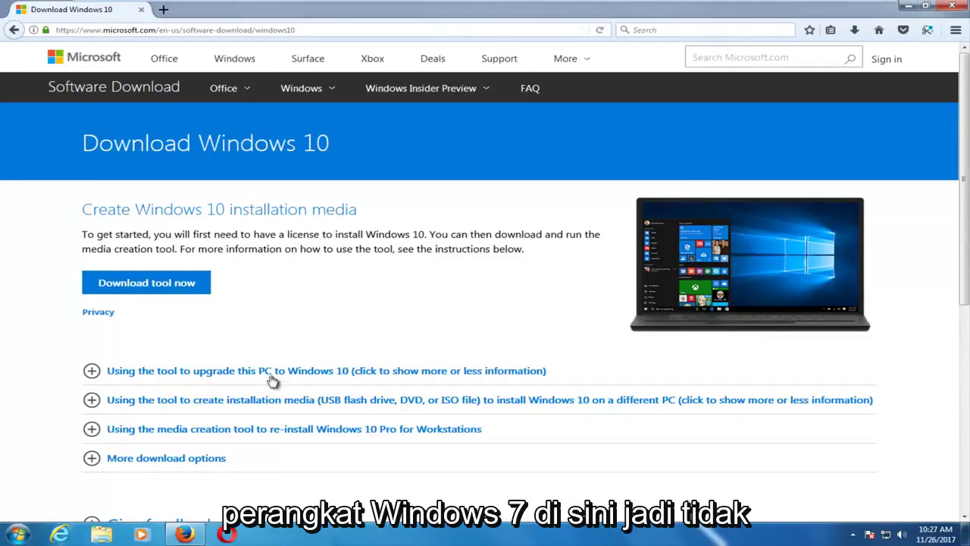
{"action": "left_click", "coordinate": [132, 285]}
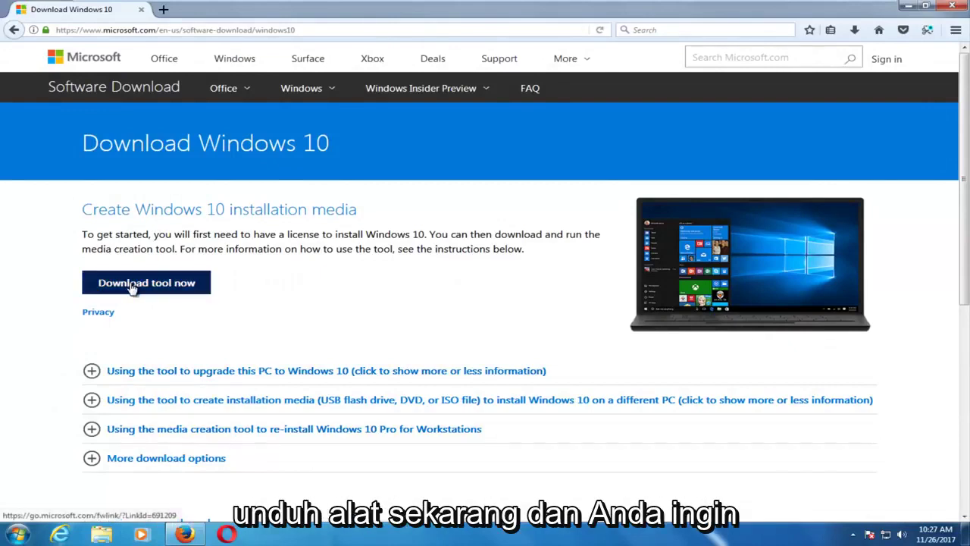
{"action": "left_click", "coordinate": [530, 307]}
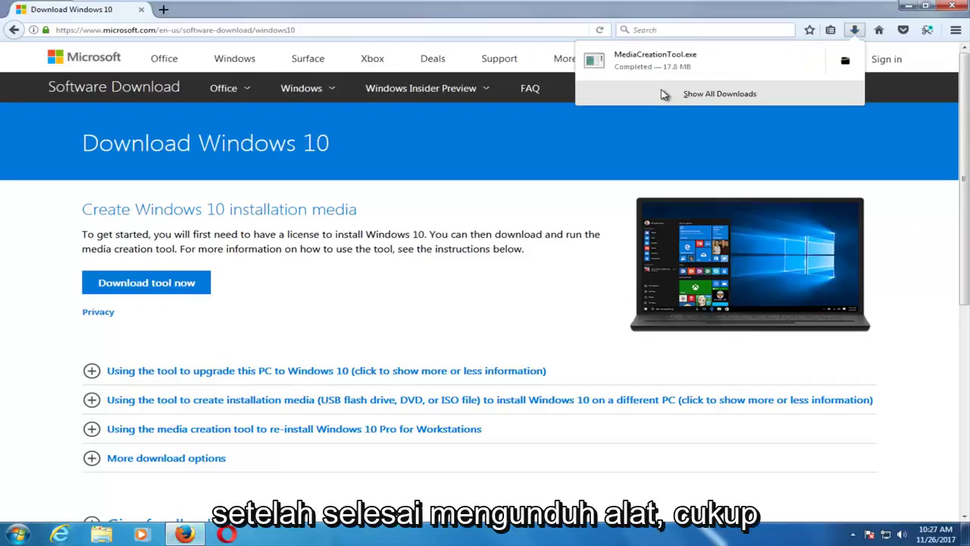
Launch MediaCreationTool.exe from Firefox's downloads and approve its UAC prompt with Yes.
{"action": "left_click", "coordinate": [656, 64]}
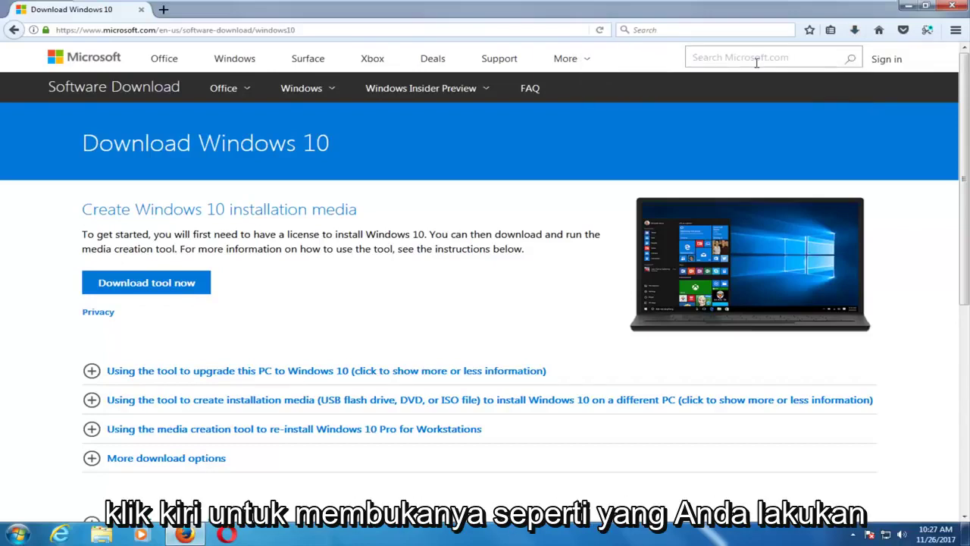
{"action": "left_click", "coordinate": [910, 8]}
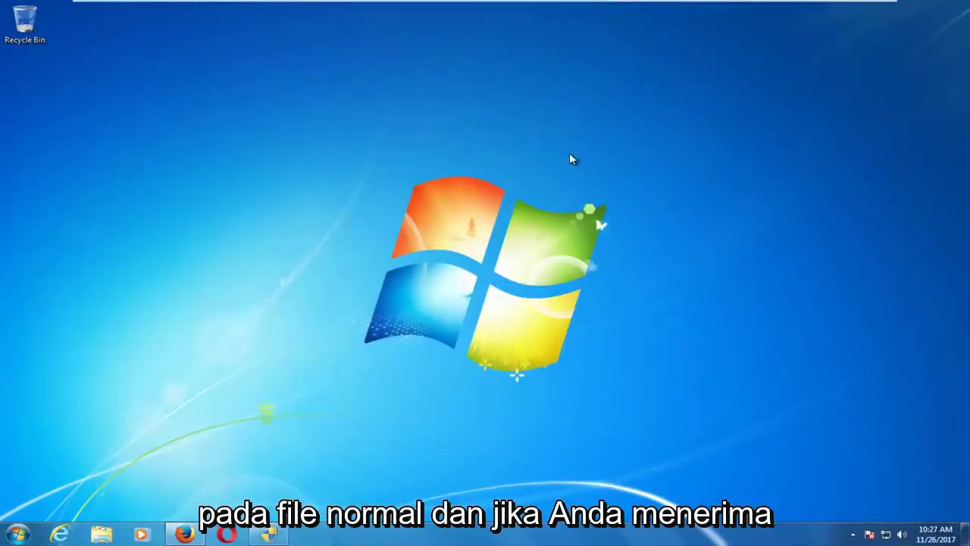
{"action": "left_click", "coordinate": [270, 534]}
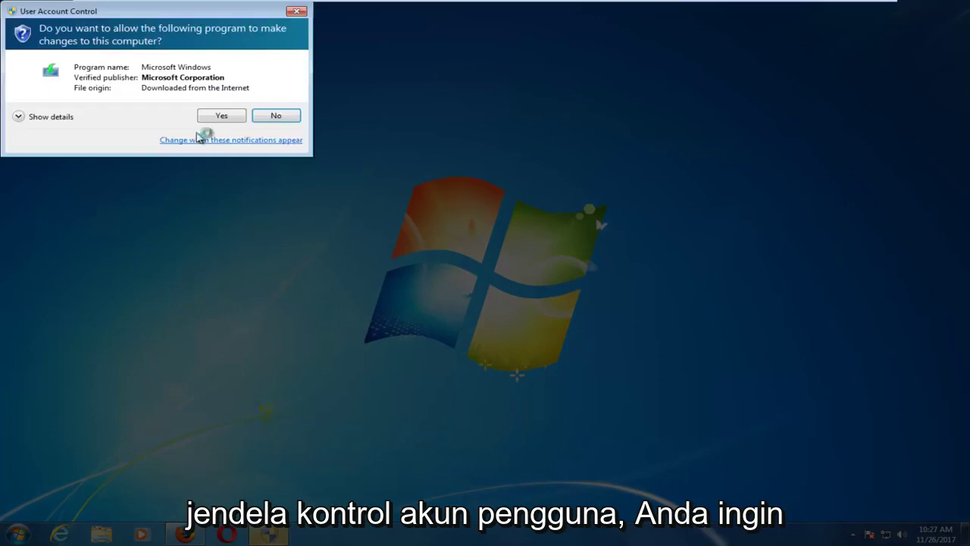
{"action": "left_click_drag", "start_coordinate": [192, 20], "coordinate": [505, 194]}
{"action": "left_click", "coordinate": [538, 289]}
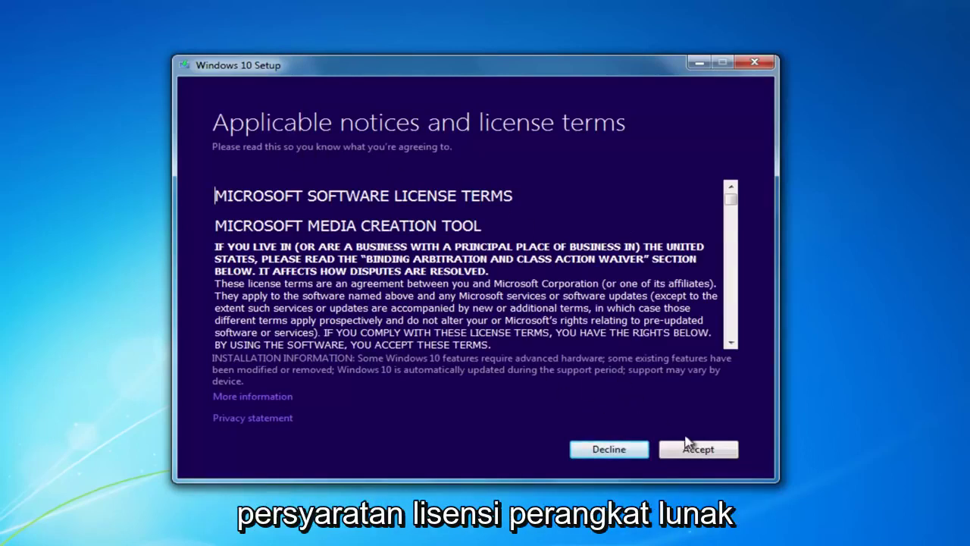
Accept the licence terms and select 'Create installation media (USB flash drive, DVD, or ISO file) for another PC'.
{"action": "left_click", "coordinate": [688, 449]}
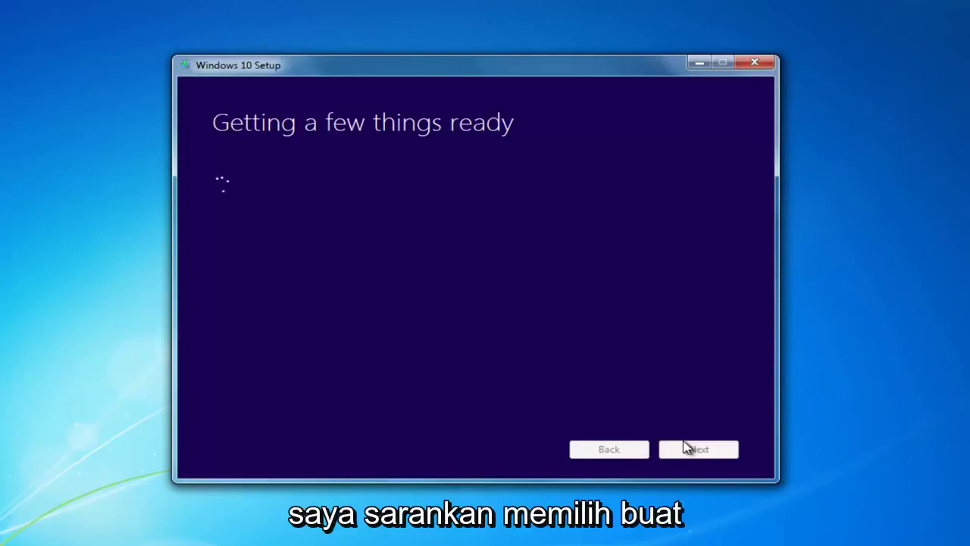
{"action": "left_click", "coordinate": [277, 207]}
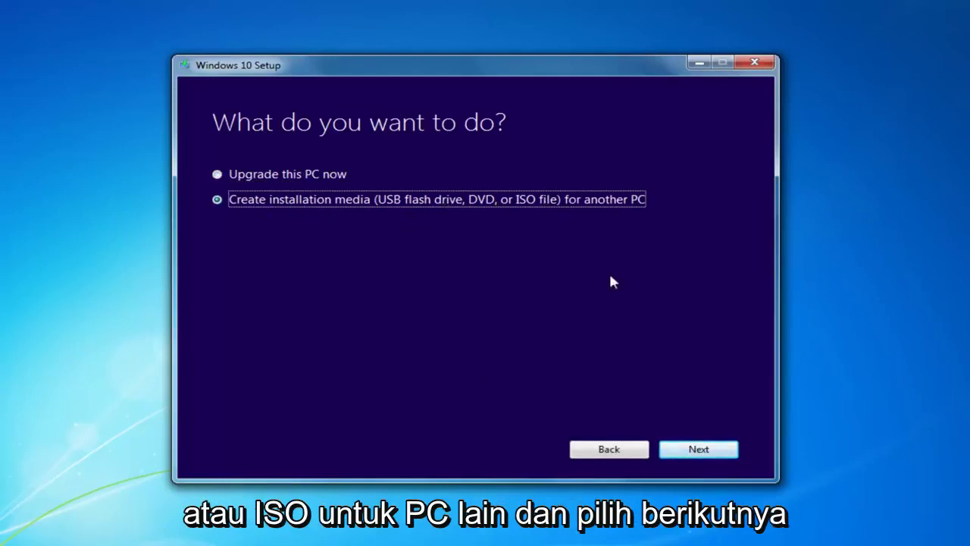
Untick 'Use the recommended options', keeping English (United States), Windows 10, 32-bit (x86).
{"action": "left_click", "coordinate": [682, 449]}
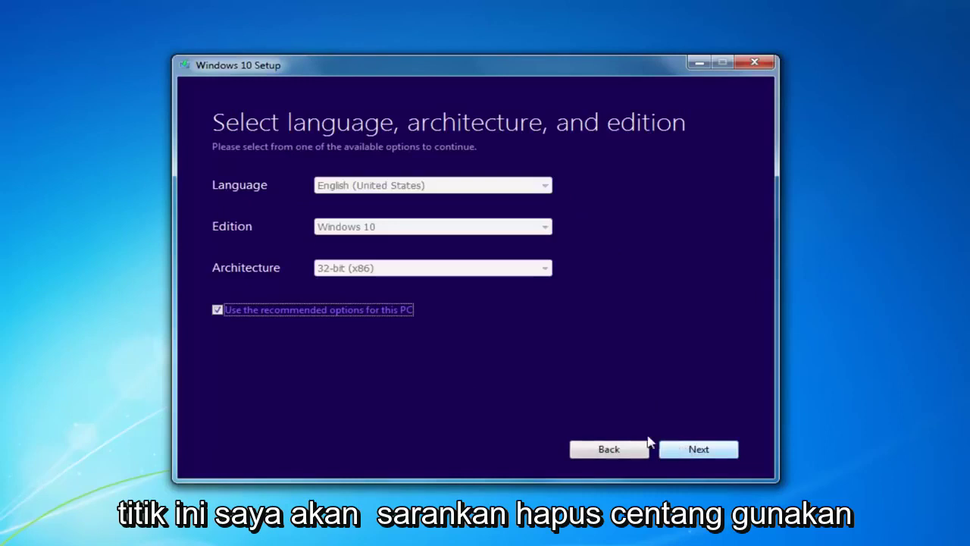
{"action": "left_click", "coordinate": [217, 311]}
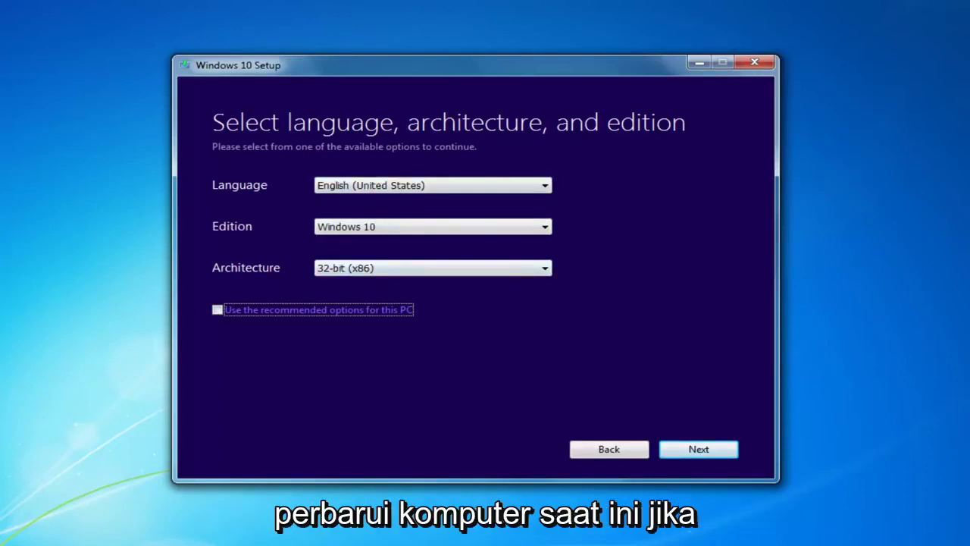
{"action": "left_click", "coordinate": [60, 225]}
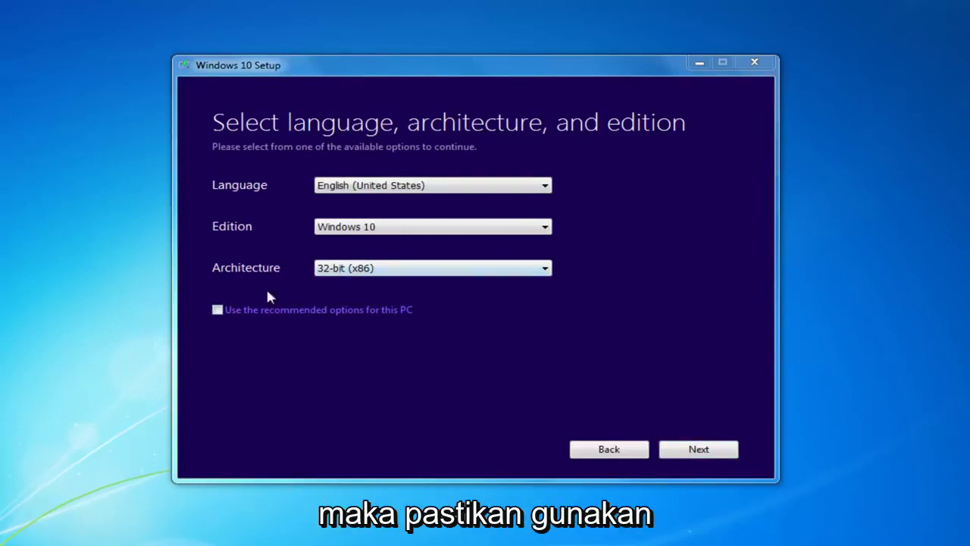
{"action": "left_click", "coordinate": [219, 311]}
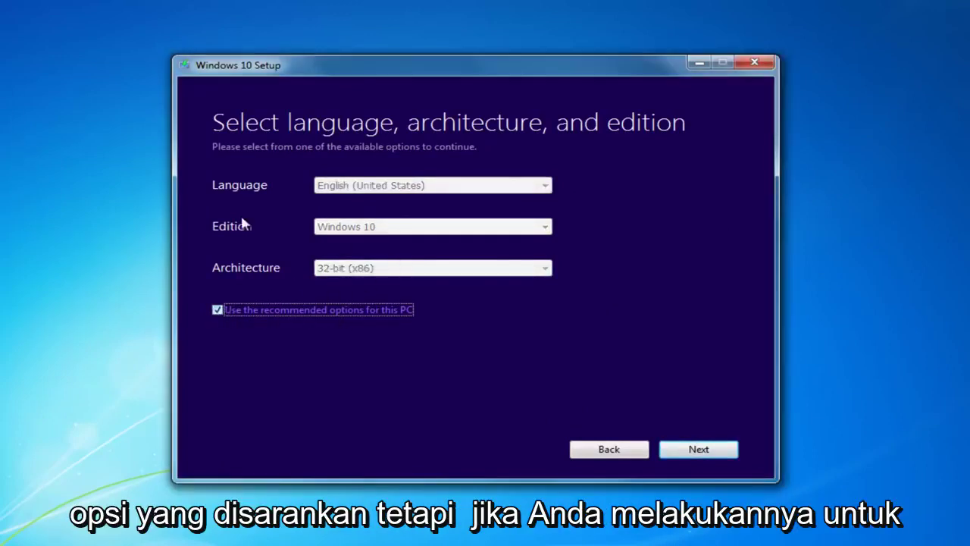
{"action": "left_click", "coordinate": [218, 310]}
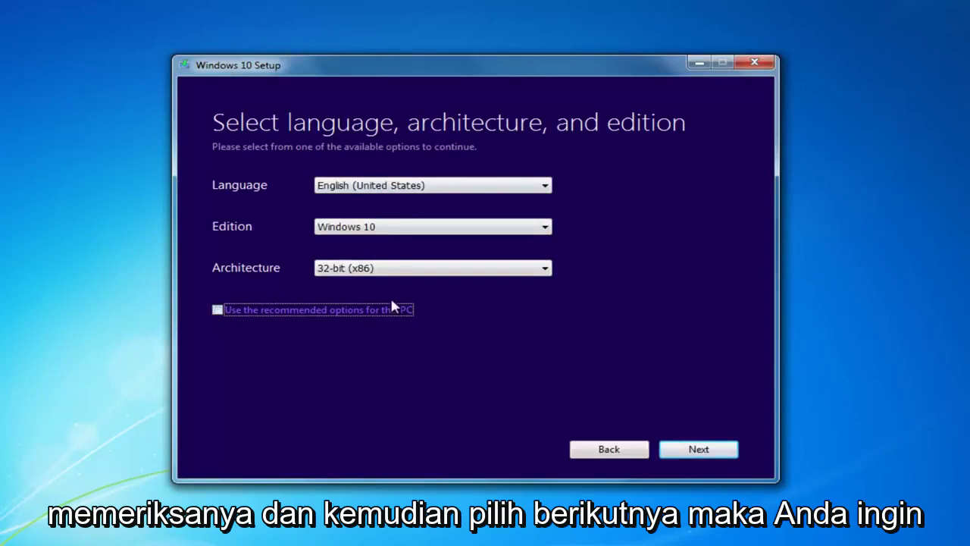
{"action": "left_click", "coordinate": [709, 453]}
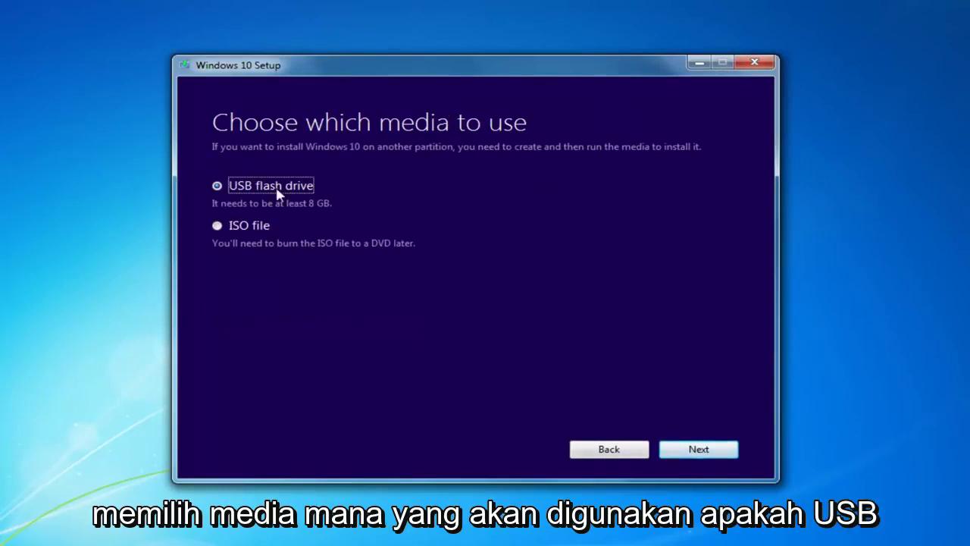
Select ISO file as the media type, after briefly trying USB flash drive, and continue.
{"action": "left_click", "coordinate": [225, 224]}
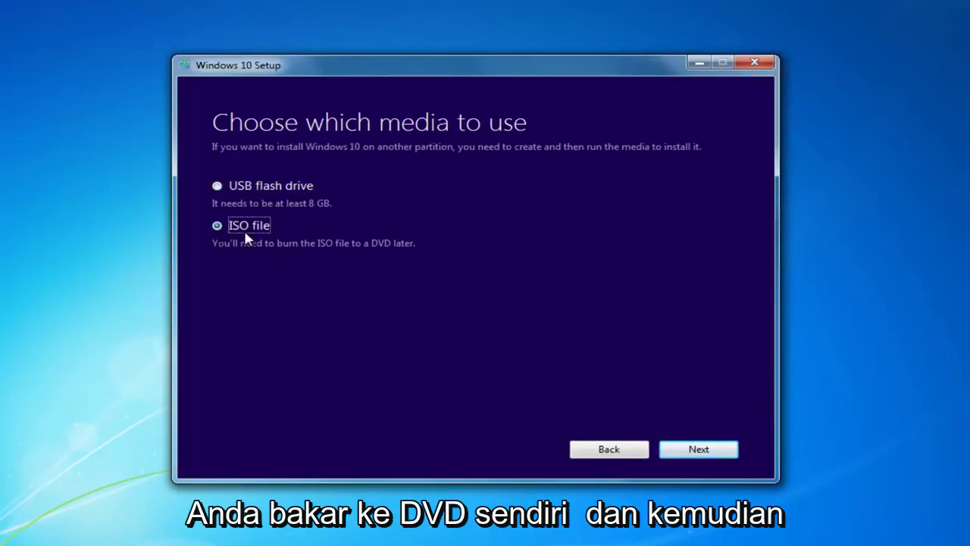
{"action": "left_click", "coordinate": [220, 186]}
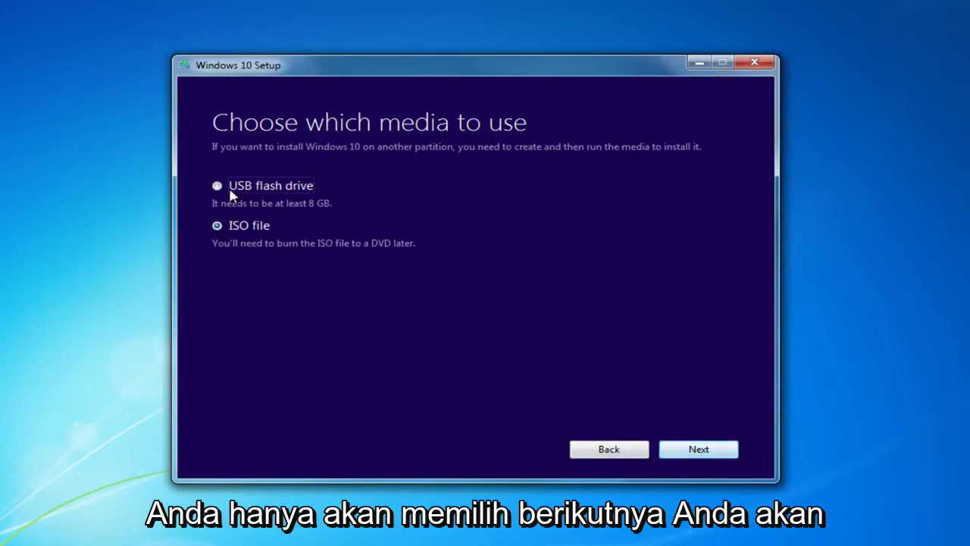
{"action": "left_click", "coordinate": [696, 450]}
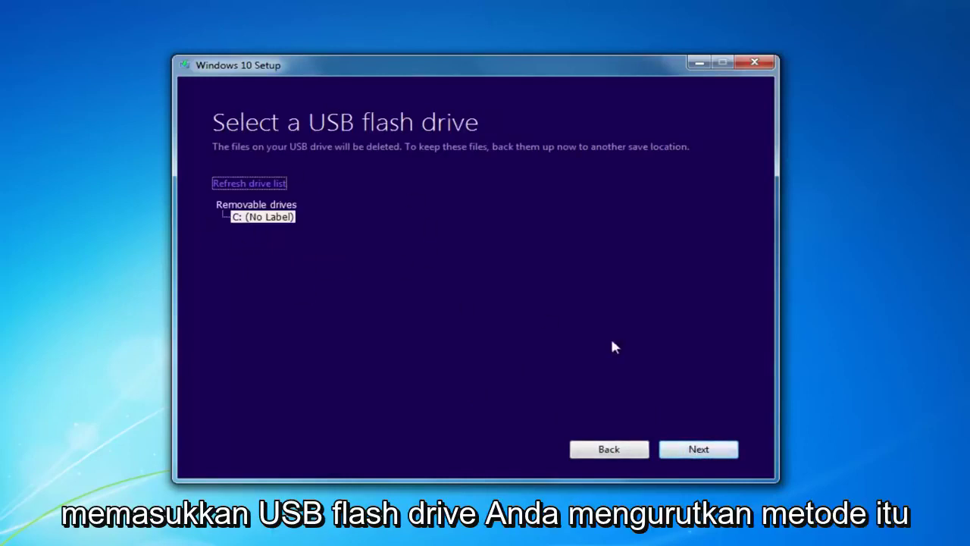
{"action": "left_click", "coordinate": [593, 449]}
{"action": "left_click", "coordinate": [238, 230]}
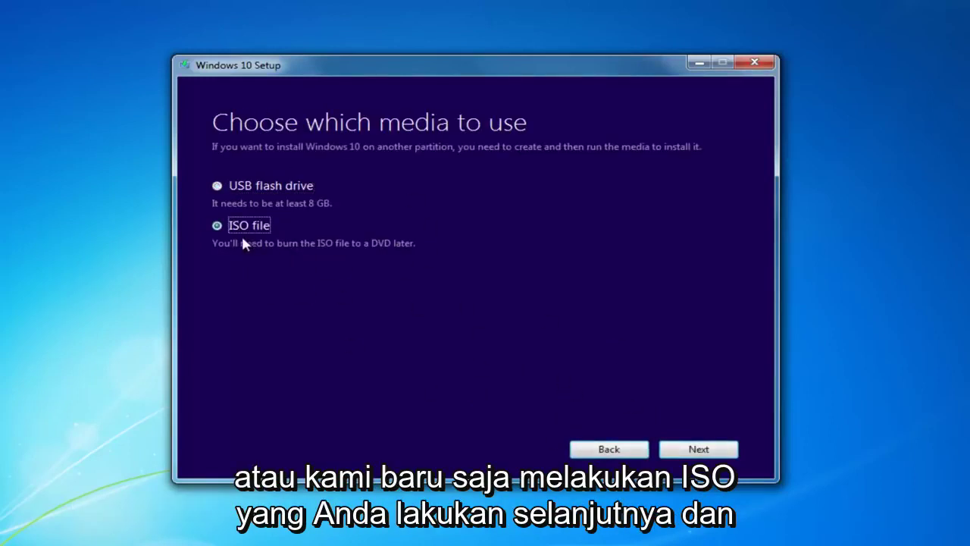
{"action": "left_click", "coordinate": [696, 449]}
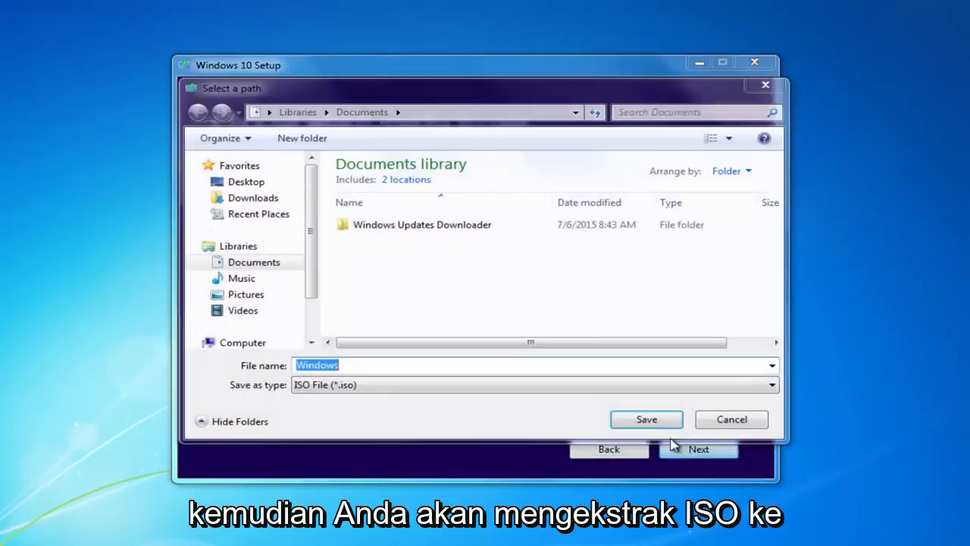
Choose the Desktop as the save location for Windows.iso in the Select a path dialog.
{"action": "left_click", "coordinate": [241, 183]}
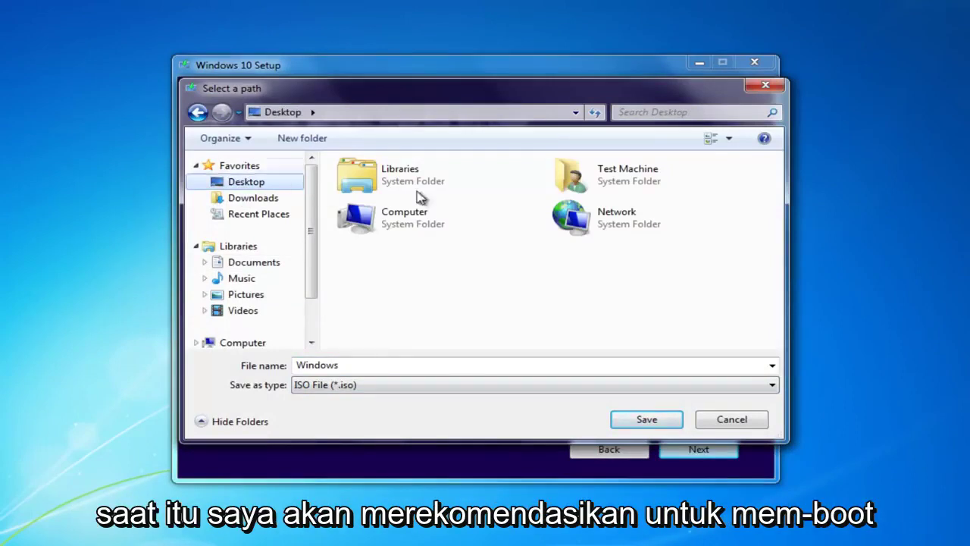
{"action": "left_click", "coordinate": [762, 86]}
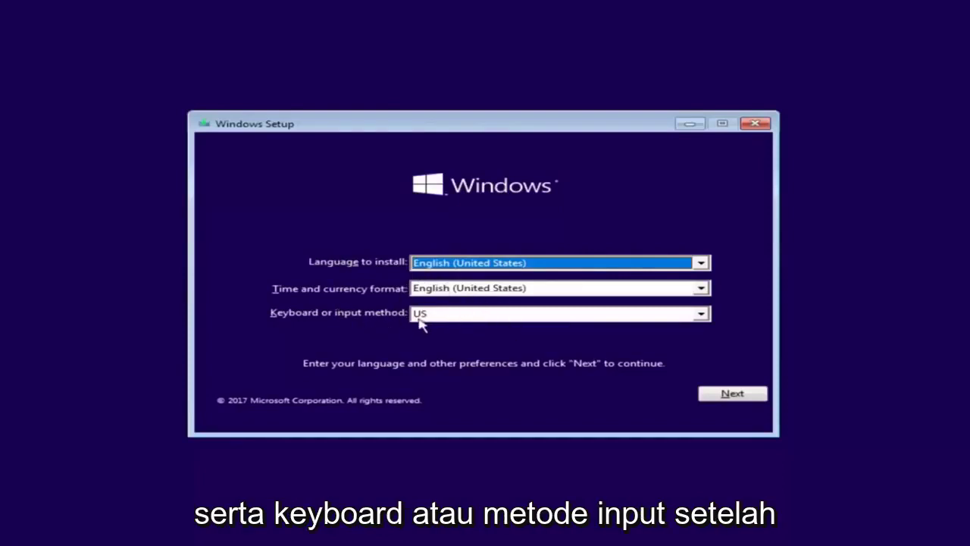
Confirm English (United States) with the US keyboard and start Install now.
{"action": "left_click", "coordinate": [709, 397]}
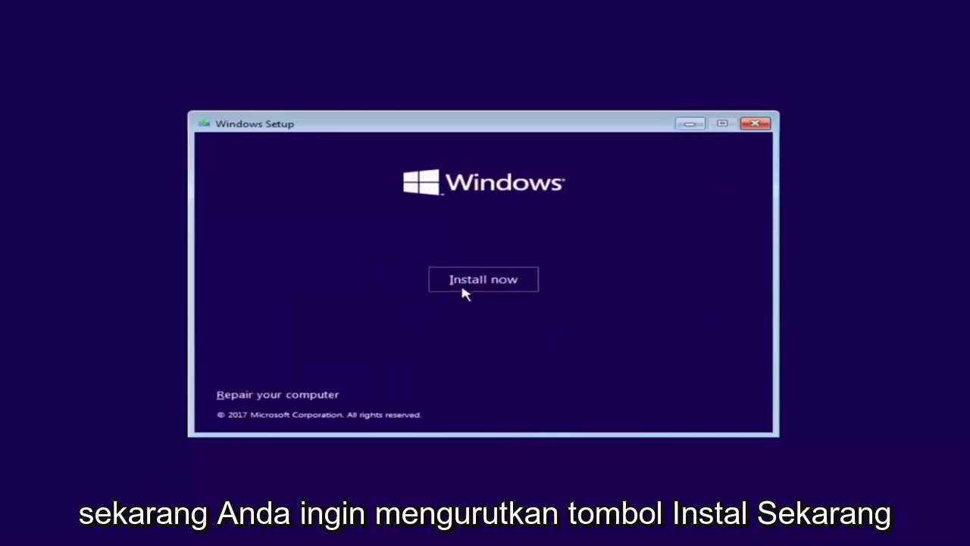
{"action": "left_click", "coordinate": [464, 288]}
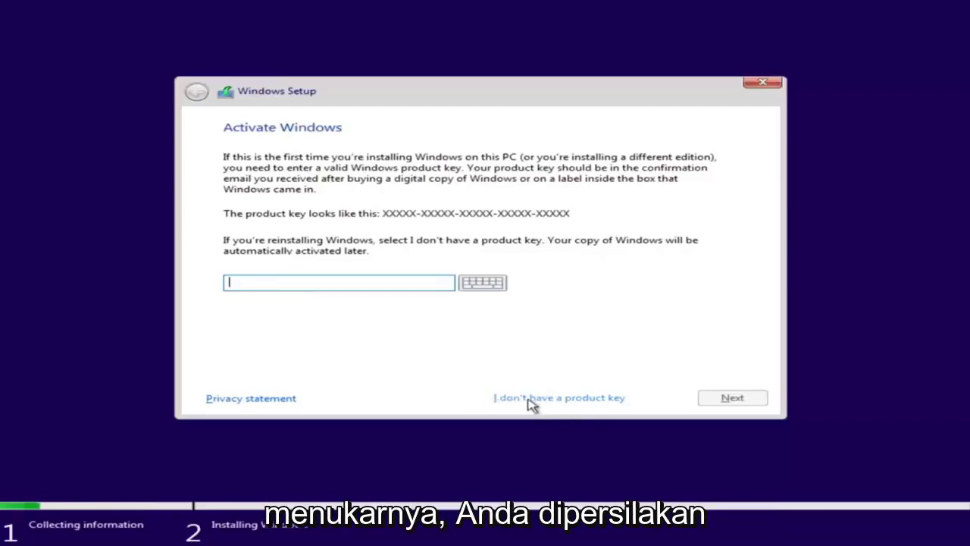
Skip the product key and pick Windows 10 Pro (x86) from the edition list.
{"action": "left_click", "coordinate": [520, 398]}
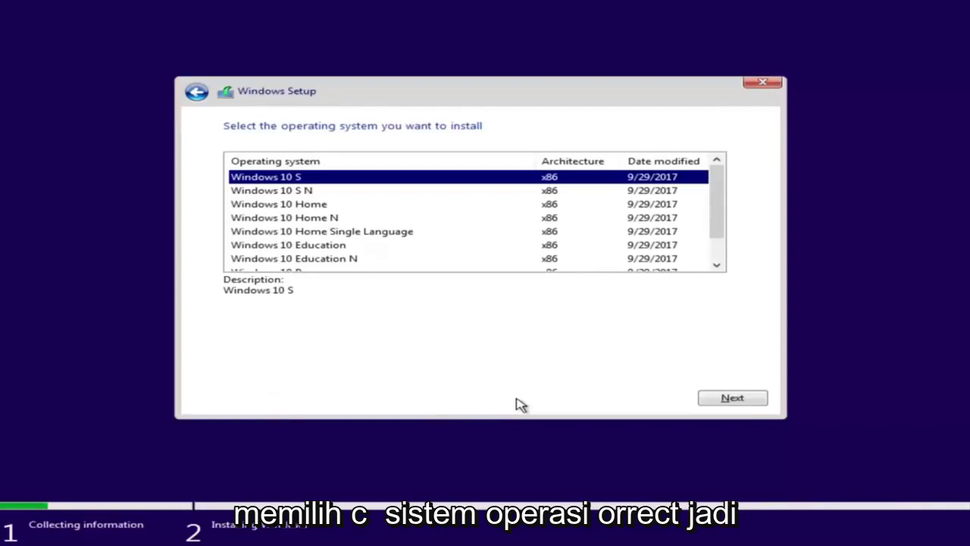
{"action": "left_click_drag", "start_coordinate": [712, 195], "coordinate": [714, 171]}
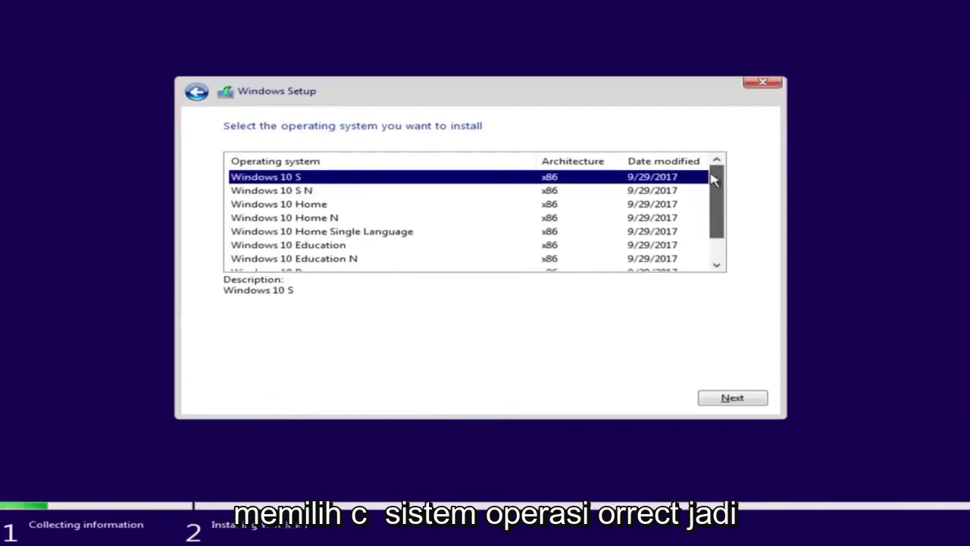
{"action": "left_click", "coordinate": [308, 206]}
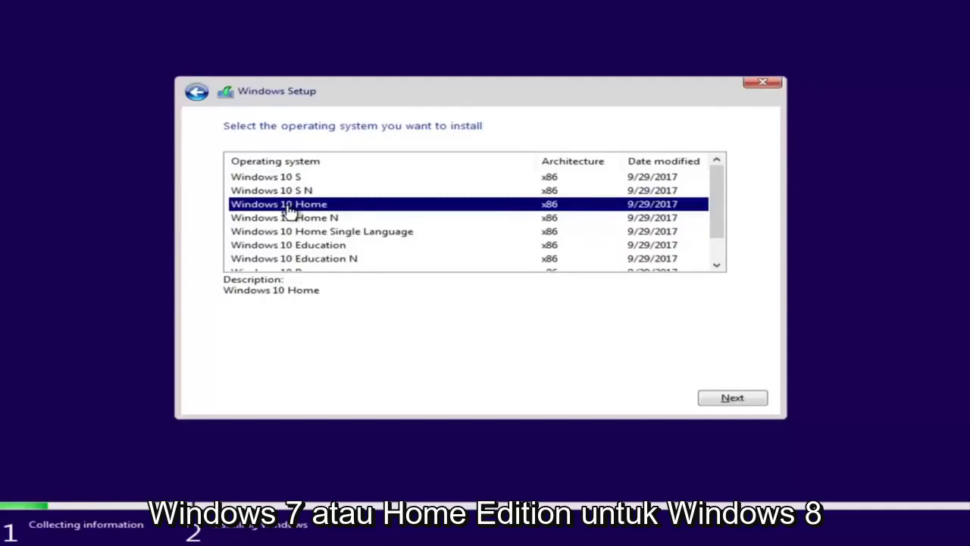
{"action": "scroll", "coordinate": [350, 226], "scroll_direction": "down", "scroll_amount": 1}
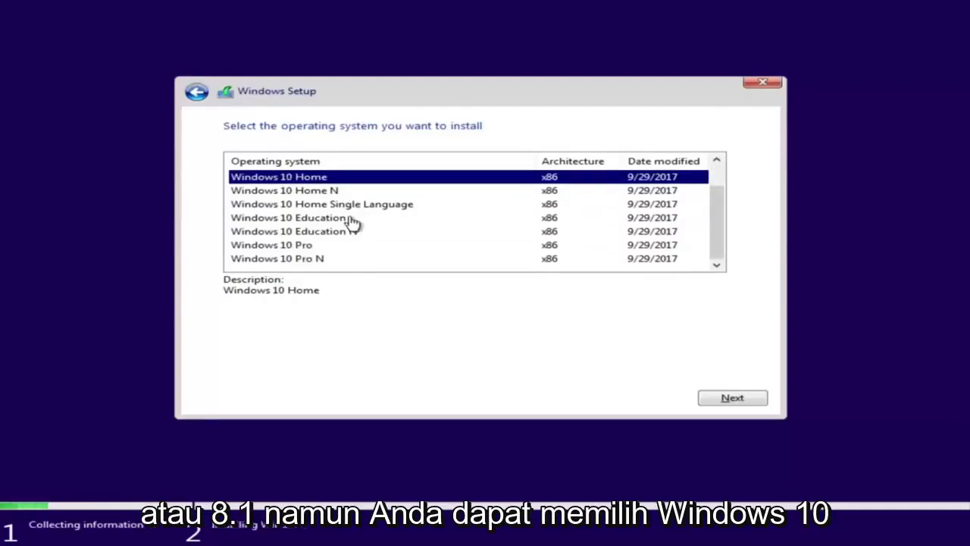
{"action": "left_click", "coordinate": [251, 247]}
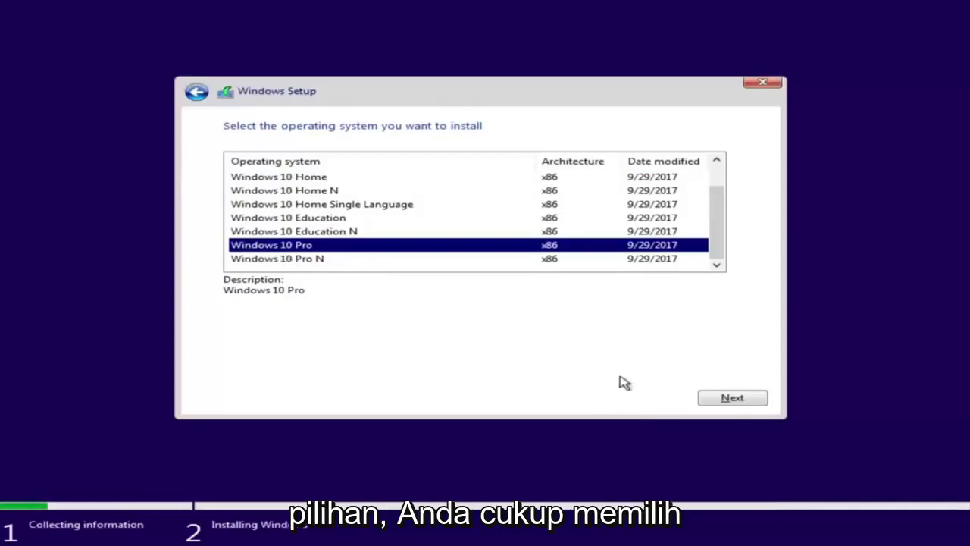
{"action": "left_click", "coordinate": [731, 399]}
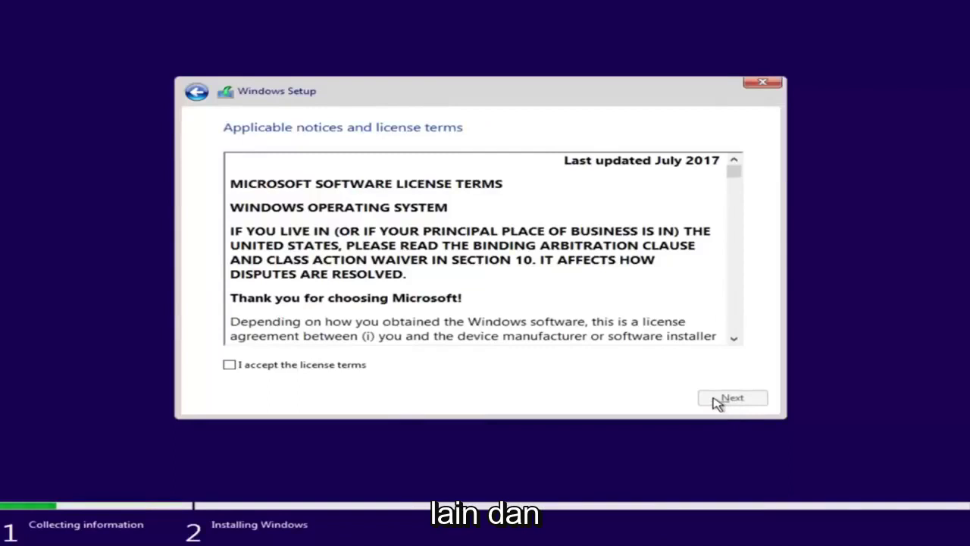
Tick 'I accept the license terms' and move on to the installation type choice.
{"action": "left_click", "coordinate": [229, 365]}
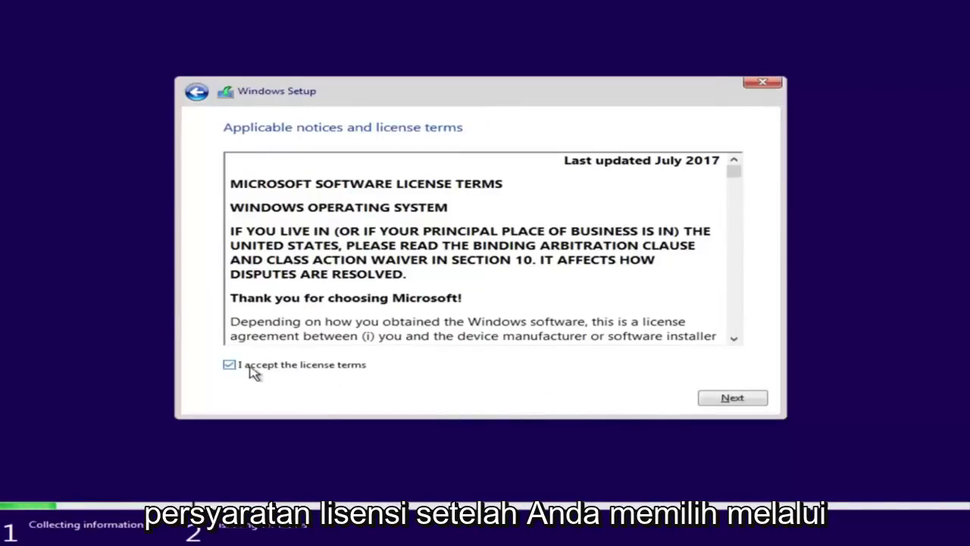
{"action": "scroll", "coordinate": [733, 182], "scroll_direction": "down", "scroll_amount": 10}
{"action": "scroll", "coordinate": [736, 201], "scroll_direction": "up", "scroll_amount": 10}
{"action": "left_click", "coordinate": [731, 402]}
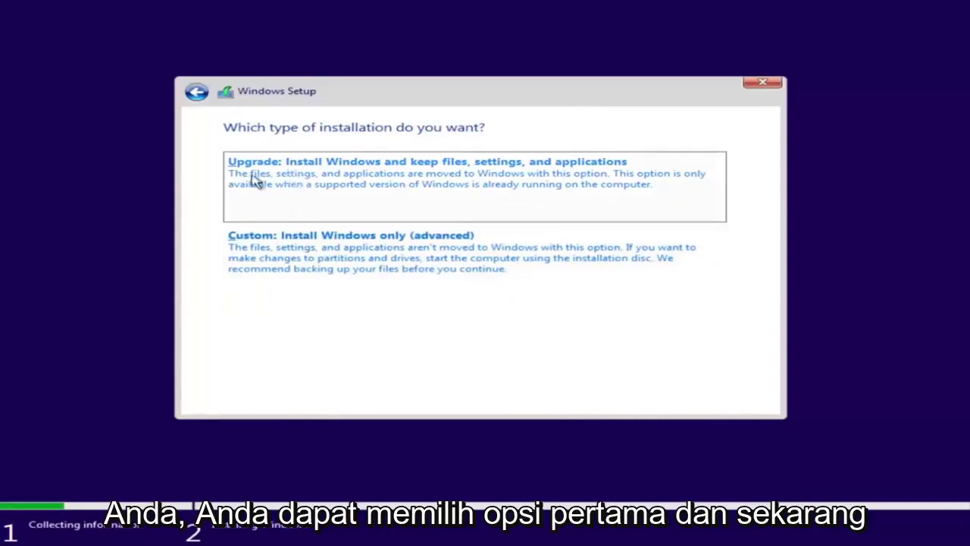
Choose the Custom install and install Windows onto Drive 0's 25.0 GB unallocated space.
{"action": "left_click", "coordinate": [286, 274]}
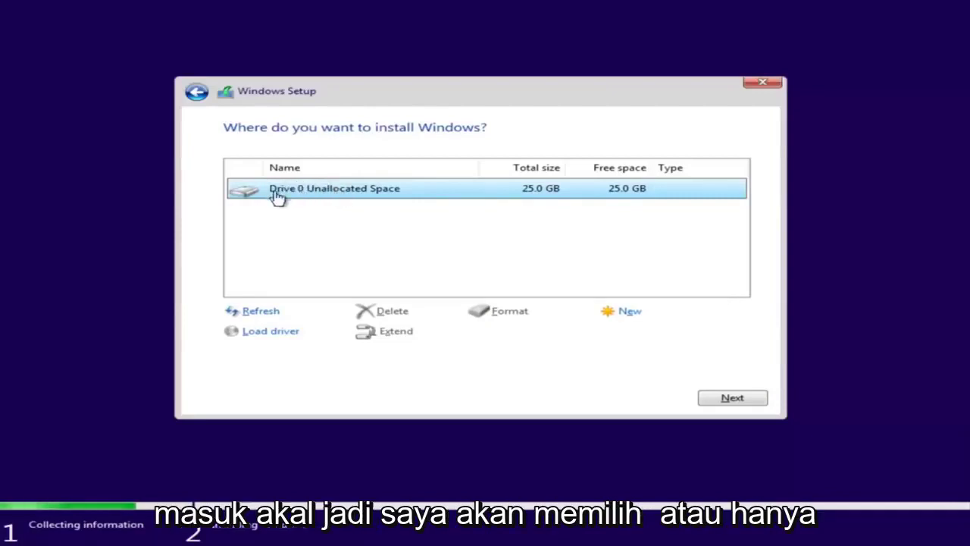
{"action": "left_click", "coordinate": [733, 398]}
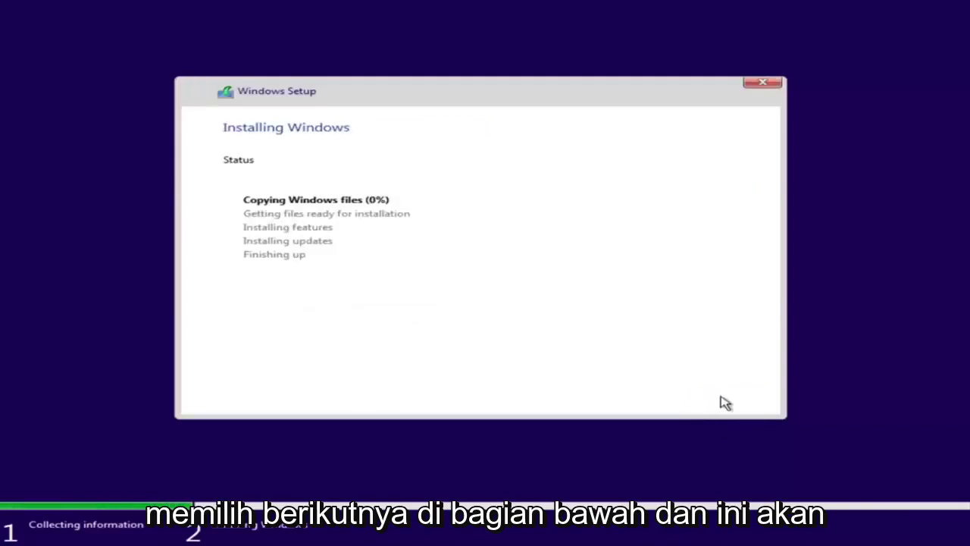
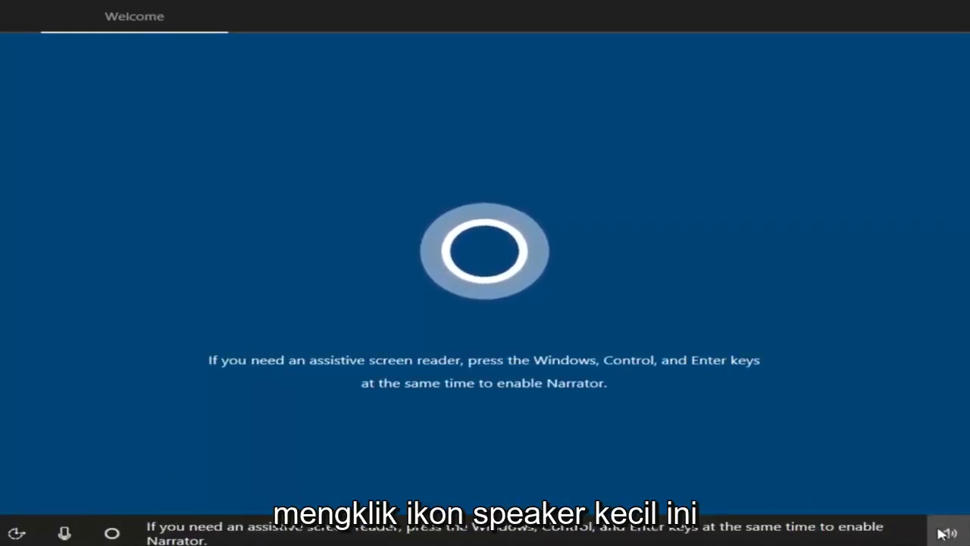
Check the speaker volume, then confirm United States as region and US as keyboard layout.
{"action": "left_click", "coordinate": [949, 532]}
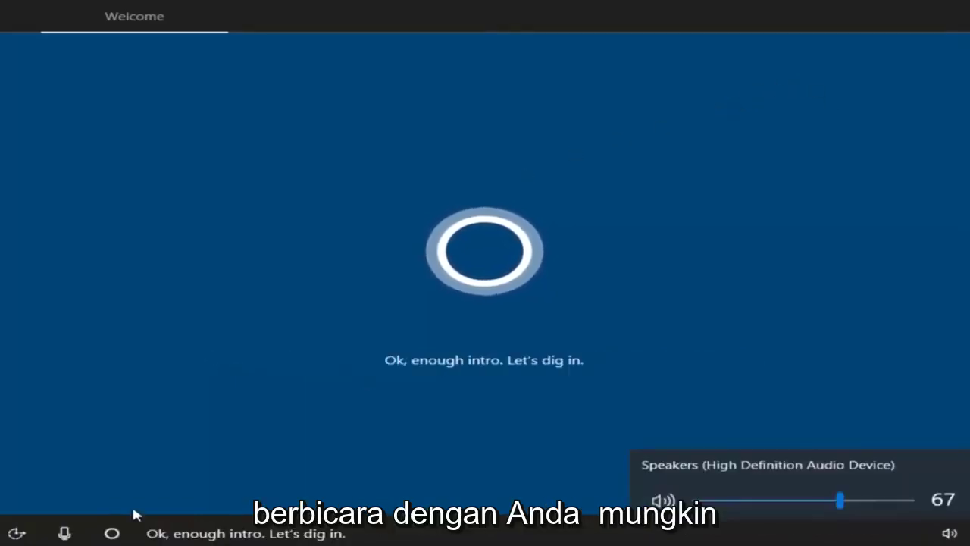
{"action": "left_click", "coordinate": [591, 366]}
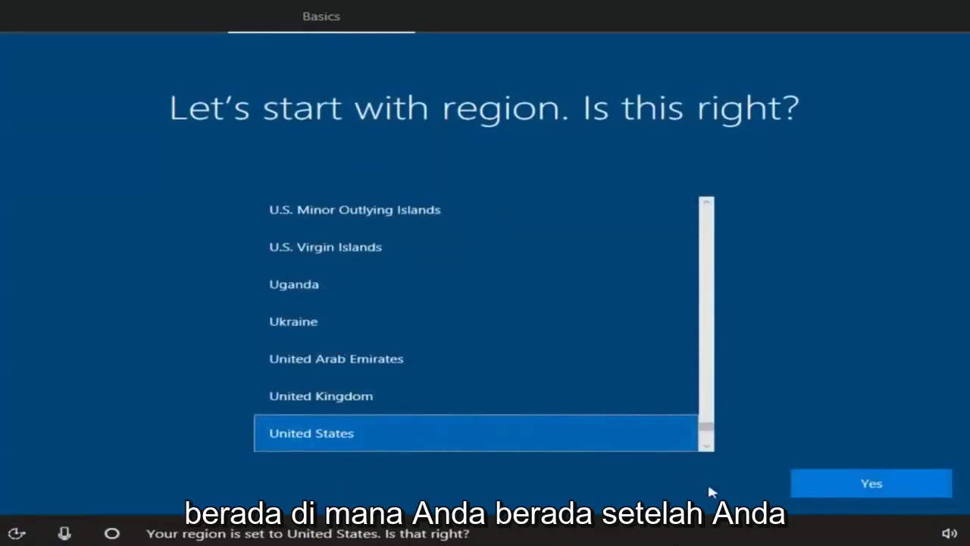
{"action": "left_click", "coordinate": [847, 490]}
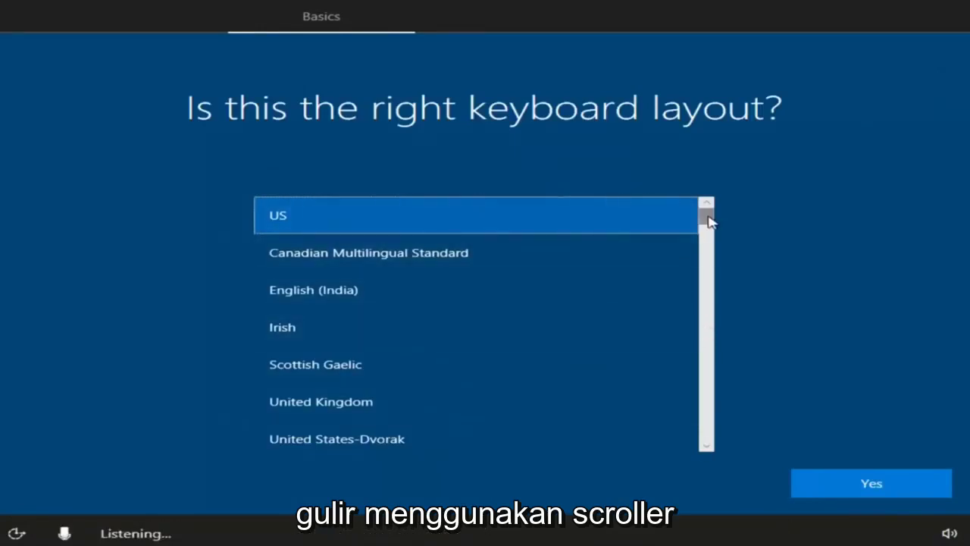
{"action": "left_click", "coordinate": [864, 485]}
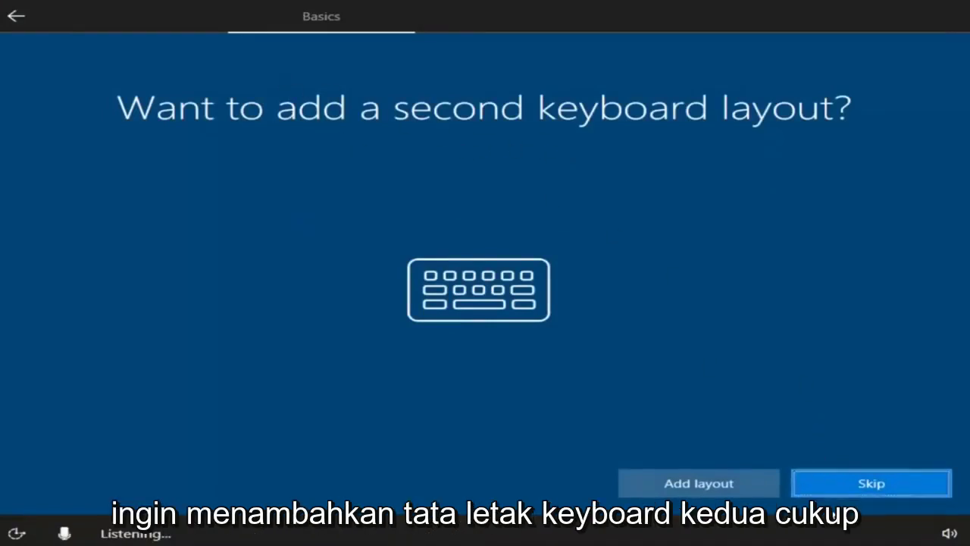
Skip the second keyboard layout, leaving US as the only layout.
{"action": "left_click", "coordinate": [869, 484]}
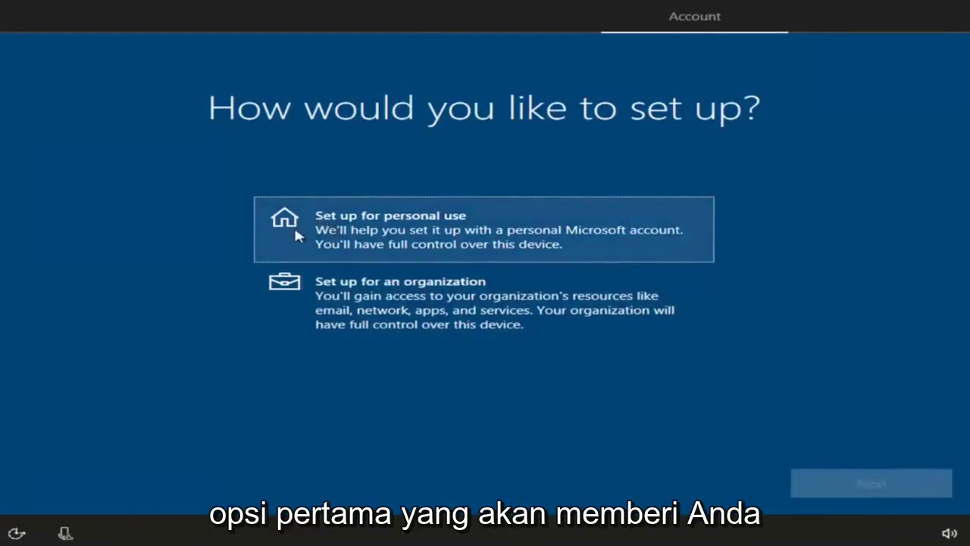
Choose 'Set up for personal use' and continue to the Microsoft sign-in page.
{"action": "left_click", "coordinate": [465, 250]}
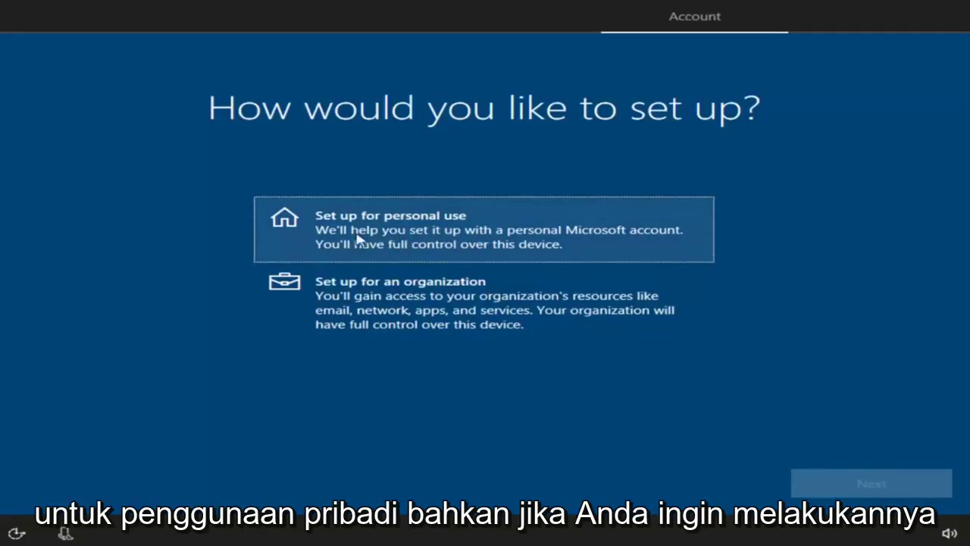
{"action": "left_click", "coordinate": [343, 244]}
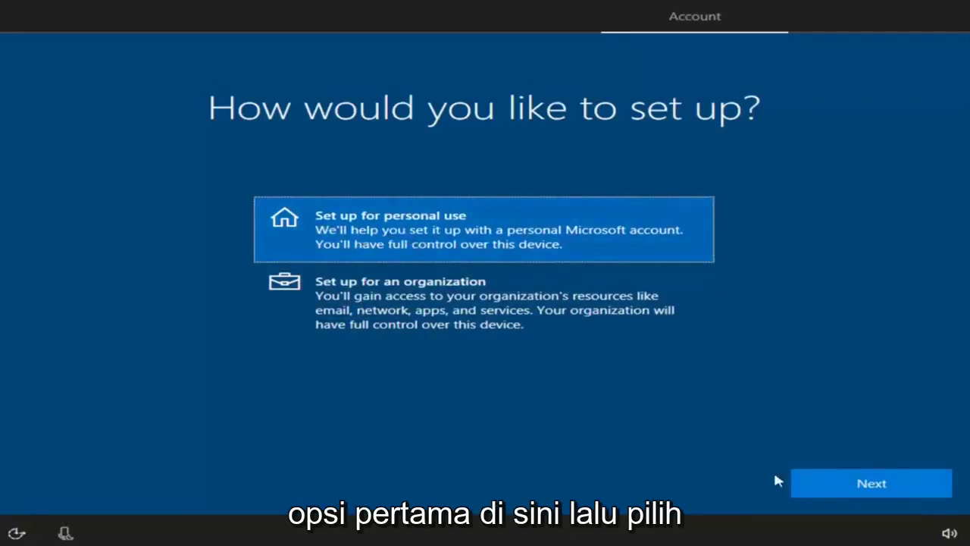
{"action": "left_click", "coordinate": [840, 490]}
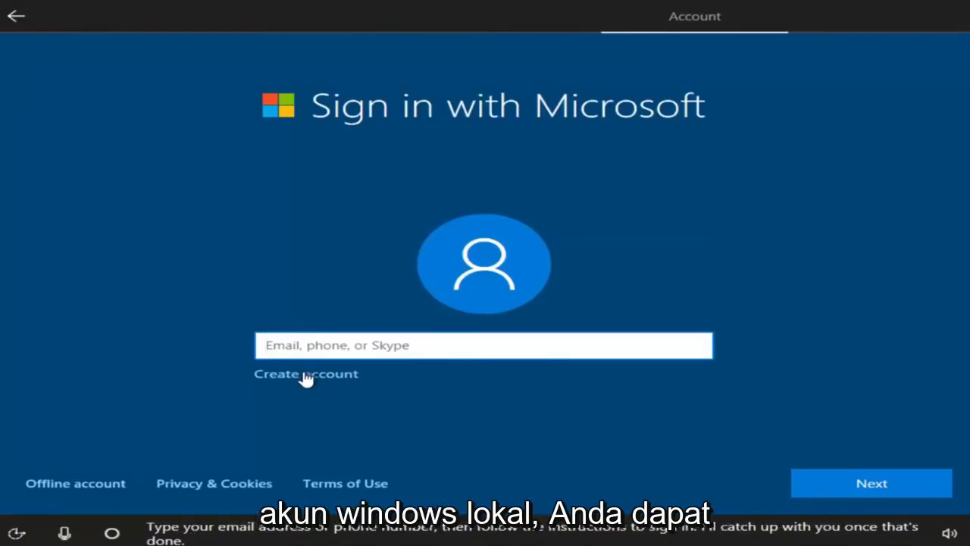
Choose Offline account and answer No to signing in with Microsoft instead.
{"action": "left_click", "coordinate": [53, 494]}
{"action": "left_click", "coordinate": [77, 488]}
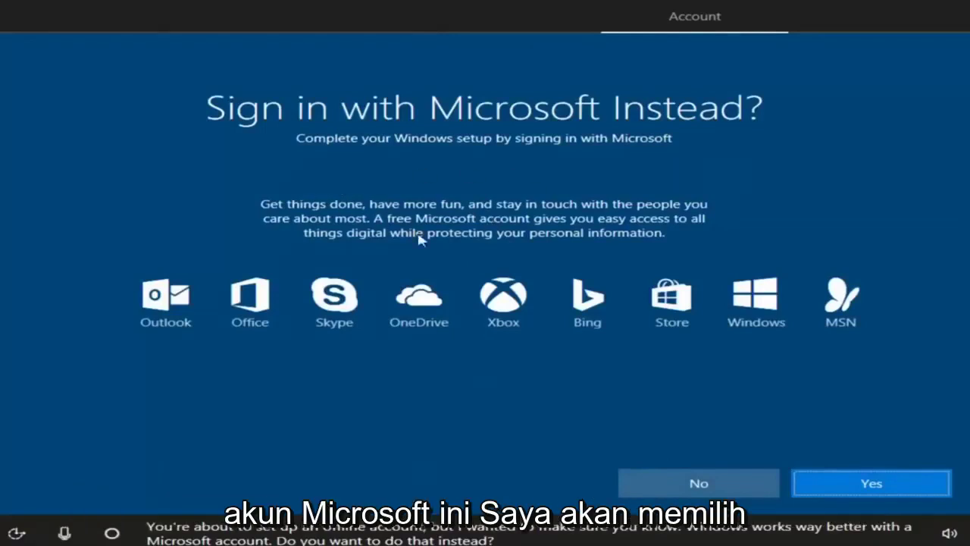
{"action": "left_click", "coordinate": [674, 483]}
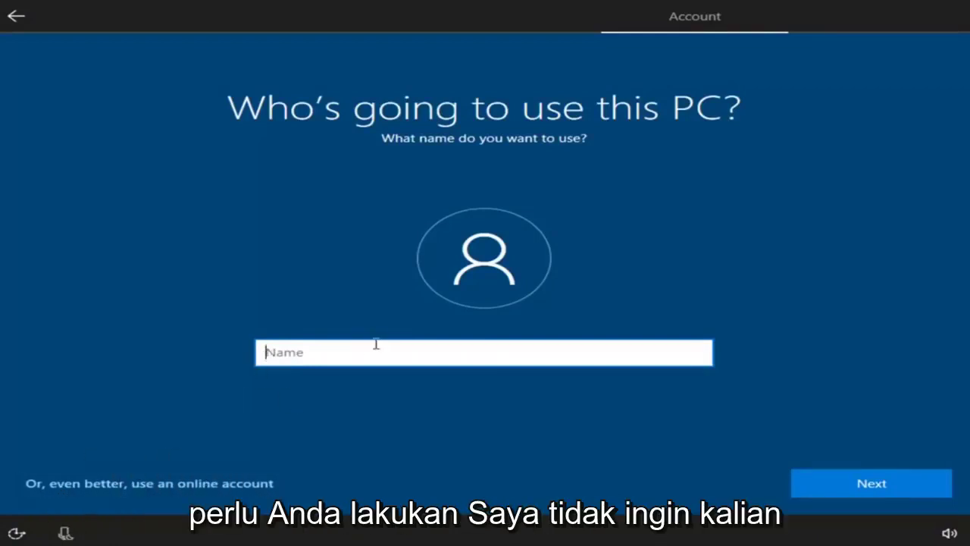
Enter the account holder's full name as the local user name, replacing a trial entry.
{"action": "type", "text": "T"}
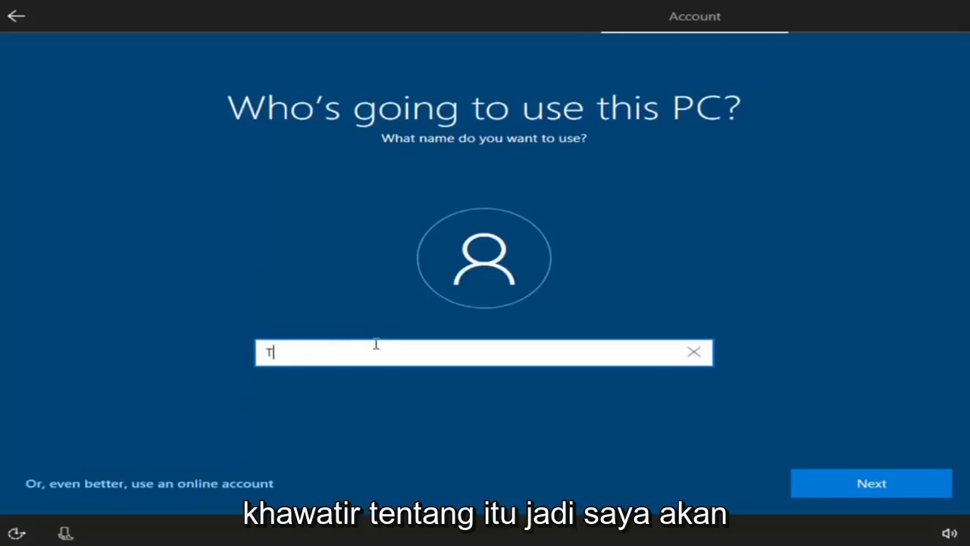
{"action": "type", "text": "est"}
{"action": "key", "text": "BackSpace"}
{"action": "key", "text": "BackSpace"}
{"action": "key", "text": "BackSpace"}
{"action": "key", "text": "BackSpace"}
{"action": "key", "text": "BackSpace"}
{"action": "type", "text": "Jo"}
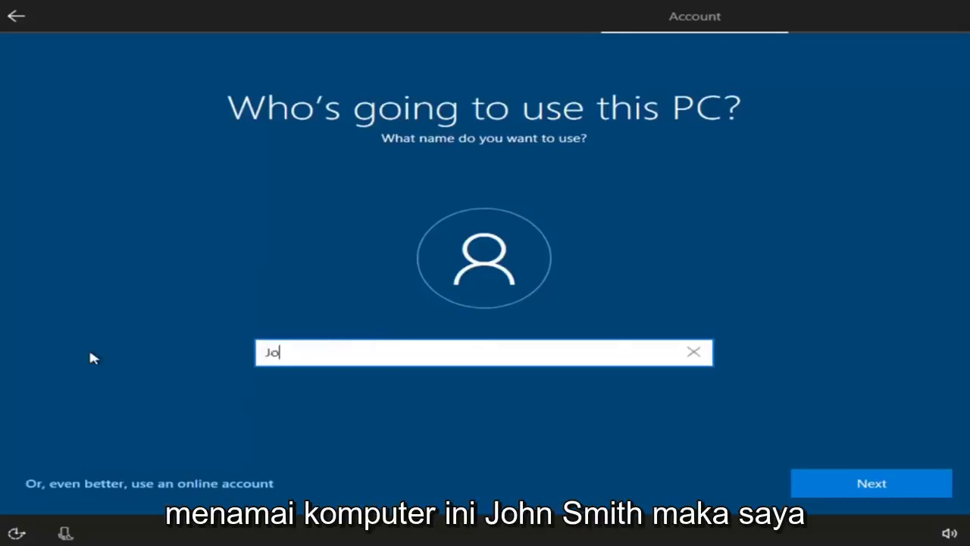
{"action": "type", "text": "hn Smith"}
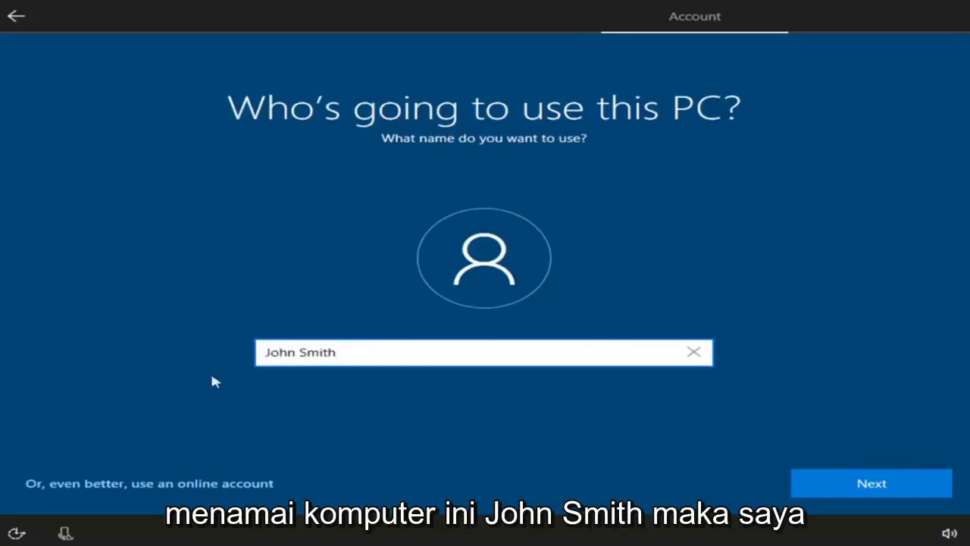
{"action": "left_click", "coordinate": [842, 490]}
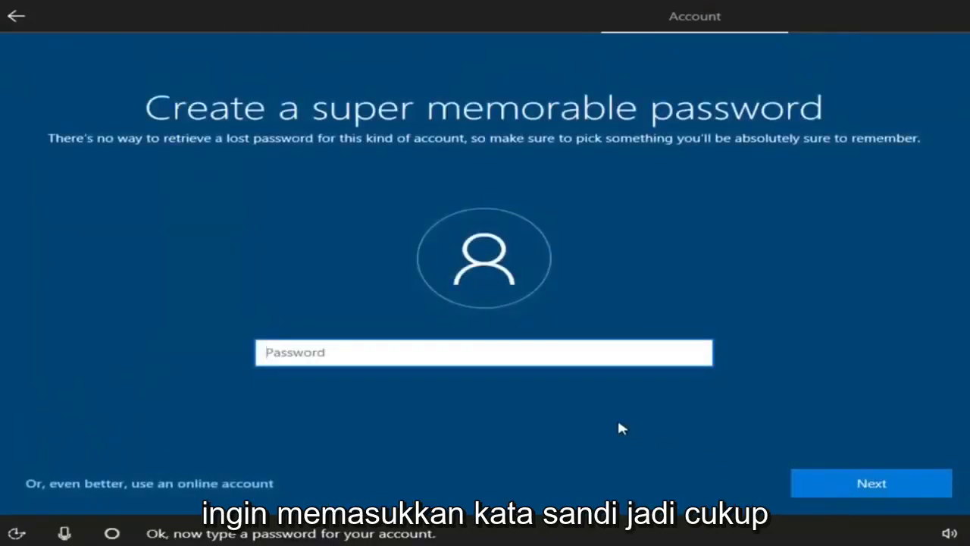
Create the account password and confirm it by typing it again.
{"action": "type", "text": "********"}
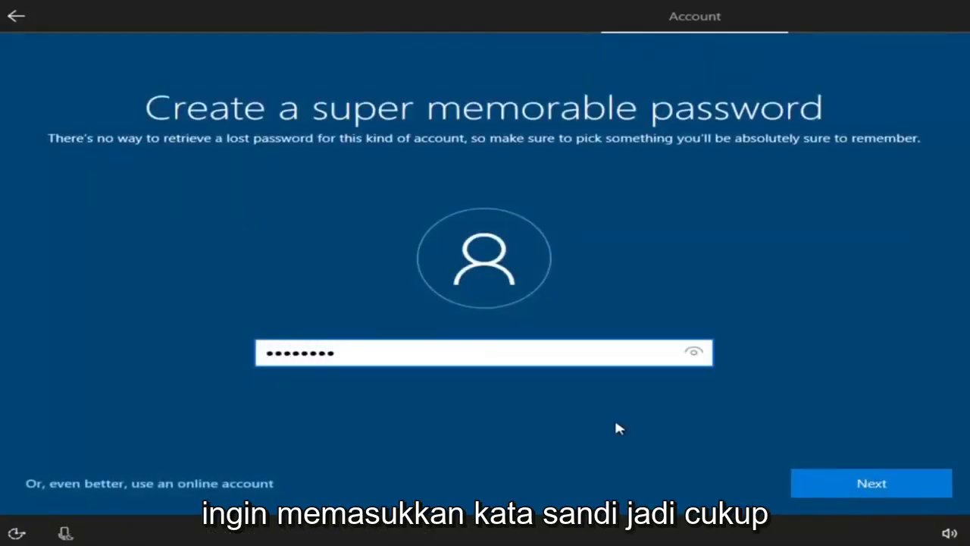
{"action": "key", "text": "ctrl+a"}
{"action": "type", "text": "******"}
{"action": "key", "text": "ctrl+a"}
{"action": "type", "text": "*"}
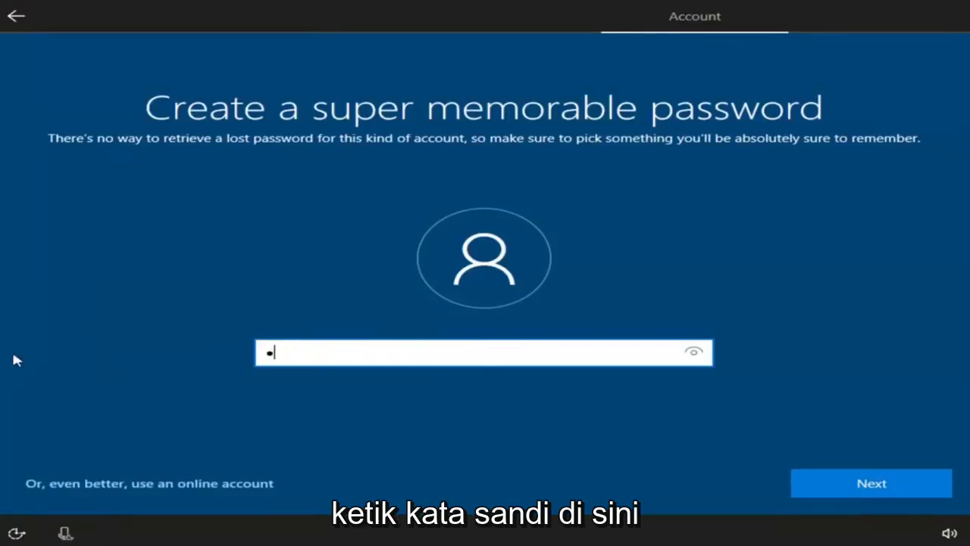
{"action": "type", "text": "*******"}
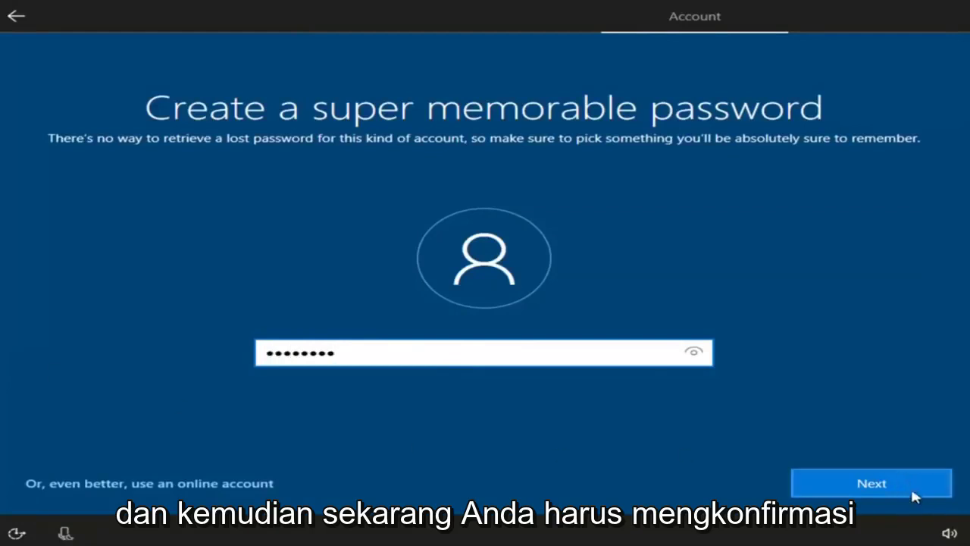
{"action": "left_click", "coordinate": [910, 489]}
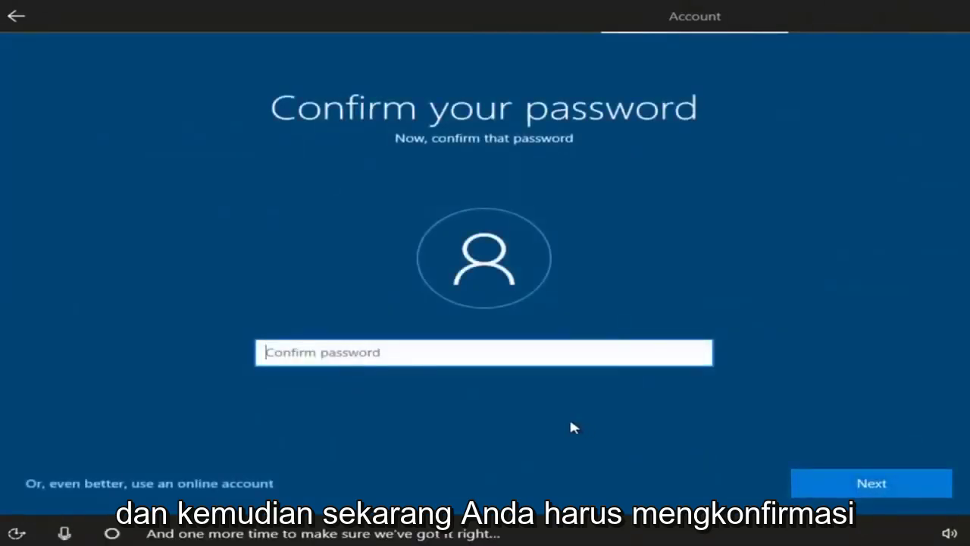
{"action": "type", "text": "********"}
{"action": "left_click", "coordinate": [856, 485]}
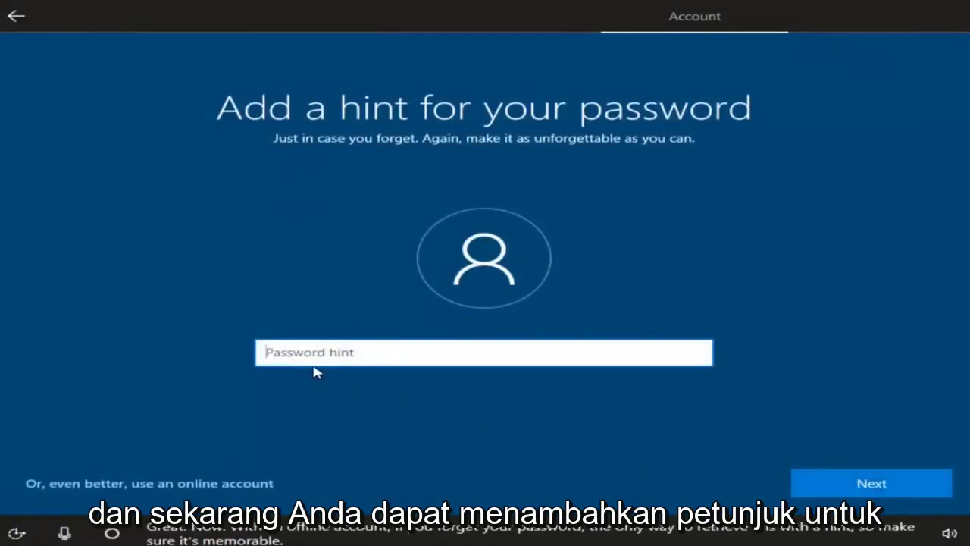
Replace the rejected password hint with one that doesn't contain the password.
{"action": "type", "text": "password"}
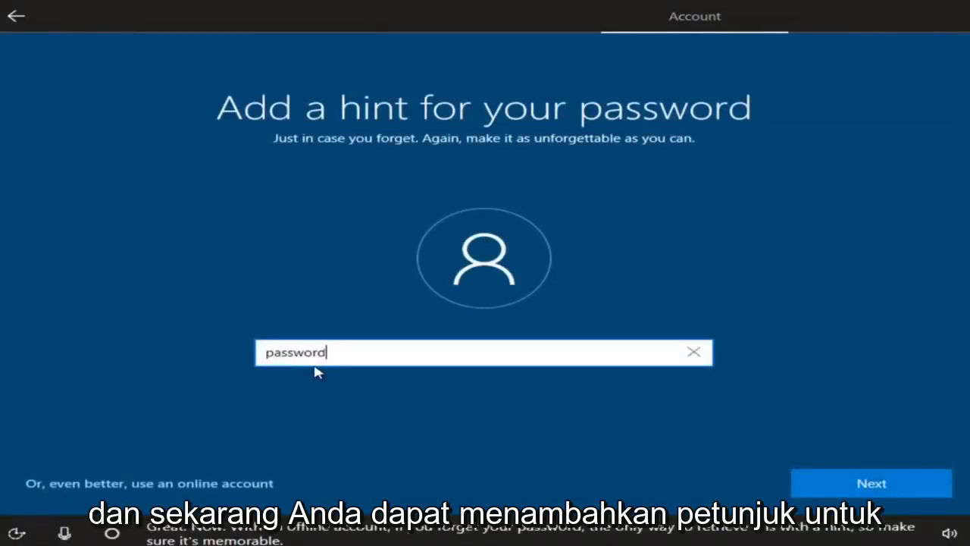
{"action": "left_click", "coordinate": [849, 490]}
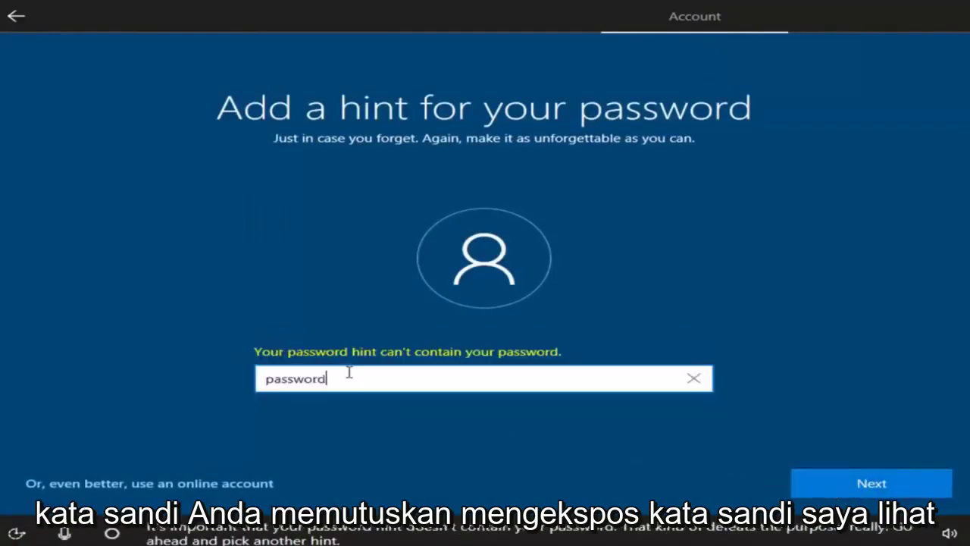
{"action": "type", "text": "1"}
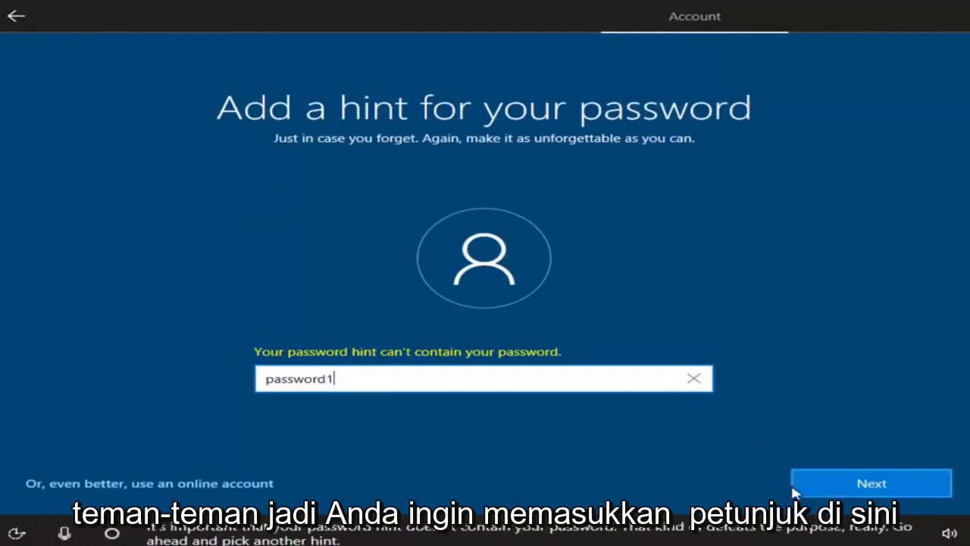
{"action": "left_click", "coordinate": [694, 378]}
{"action": "type", "text": "pass"}
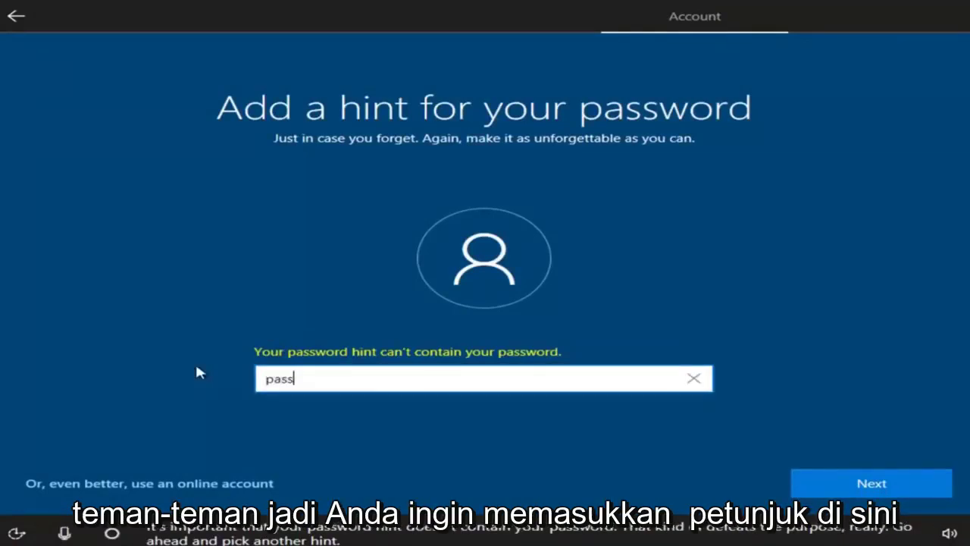
{"action": "type", "text": "-word"}
{"action": "left_click", "coordinate": [881, 493]}
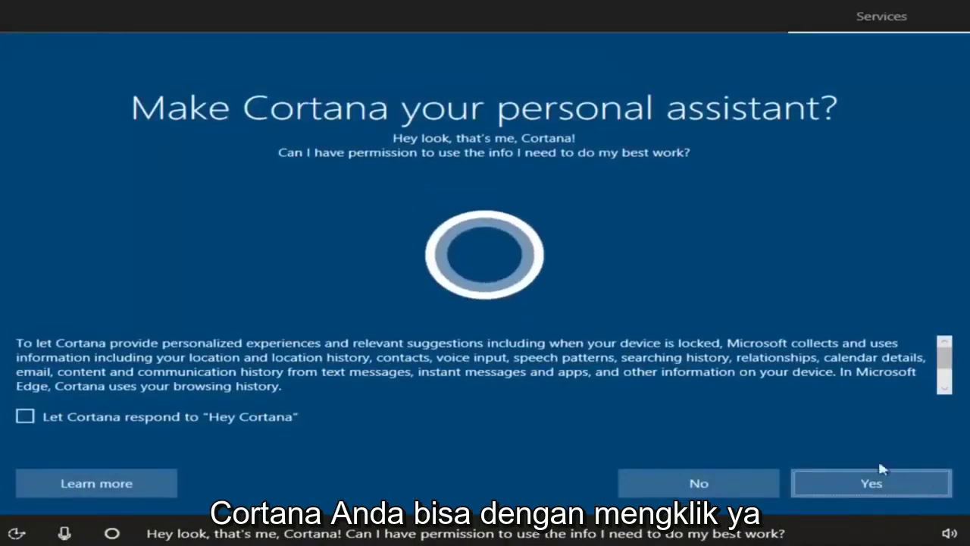
Decline Cortana, switch off location, speech, tailored experiences and ads, set diagnostics to Basic, accept.
{"action": "left_click", "coordinate": [665, 485]}
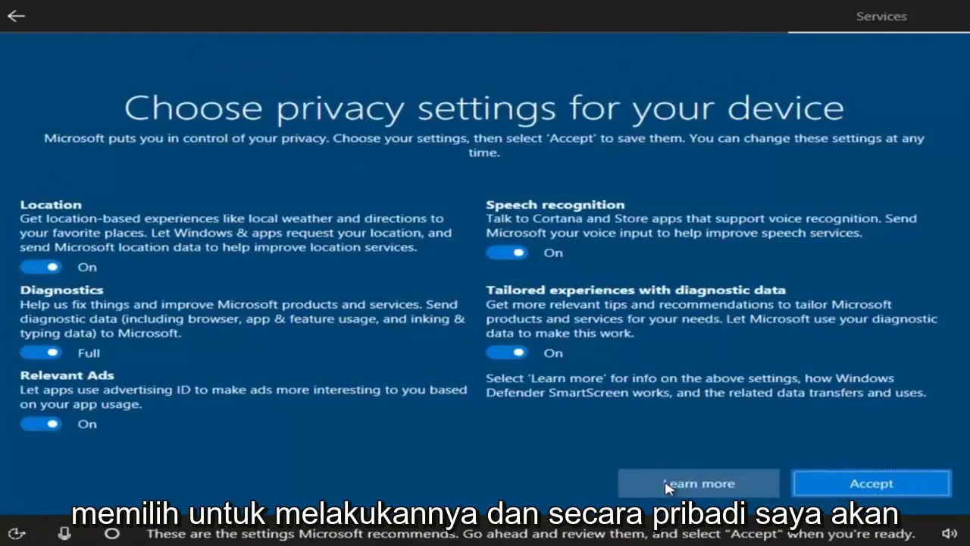
{"action": "left_click", "coordinate": [42, 267]}
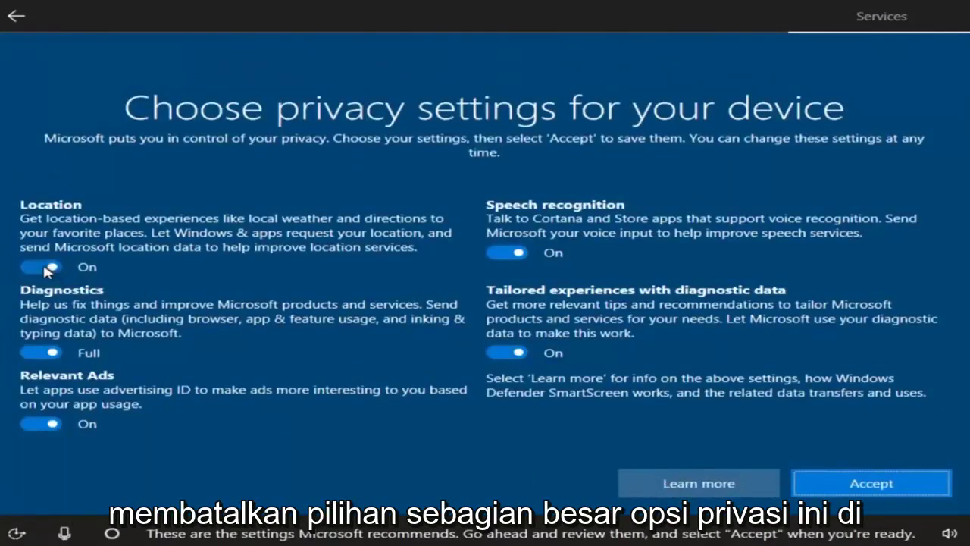
{"action": "left_click", "coordinate": [491, 253]}
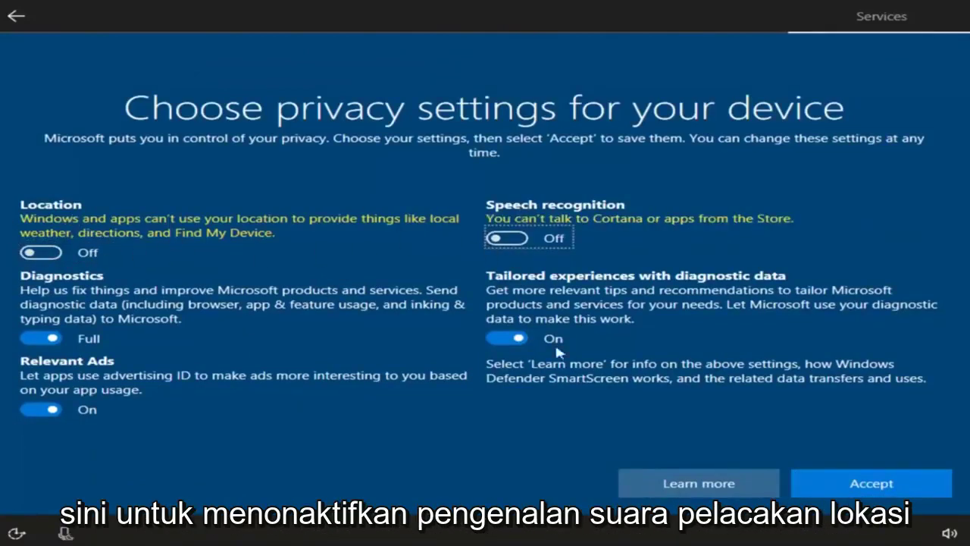
{"action": "left_click", "coordinate": [502, 338]}
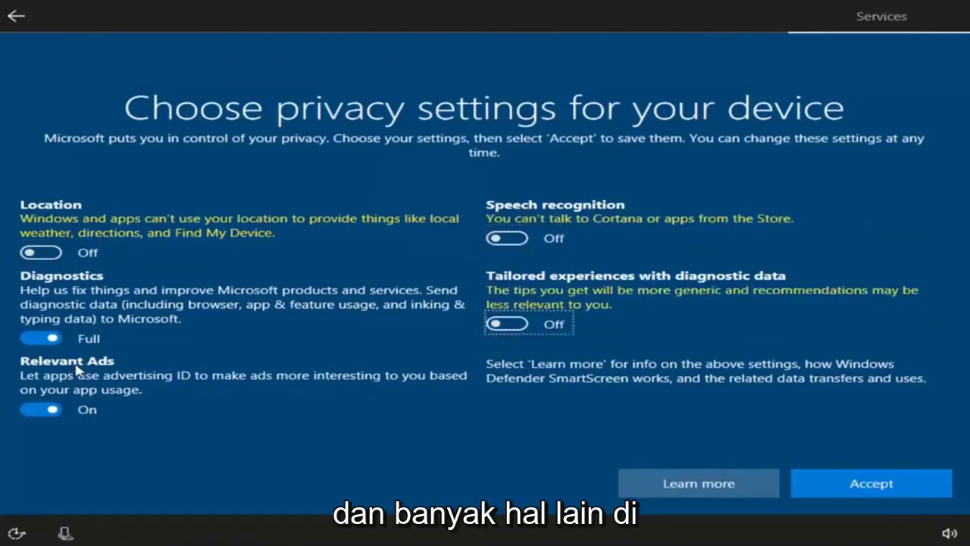
{"action": "left_click", "coordinate": [40, 410]}
{"action": "left_click", "coordinate": [40, 338]}
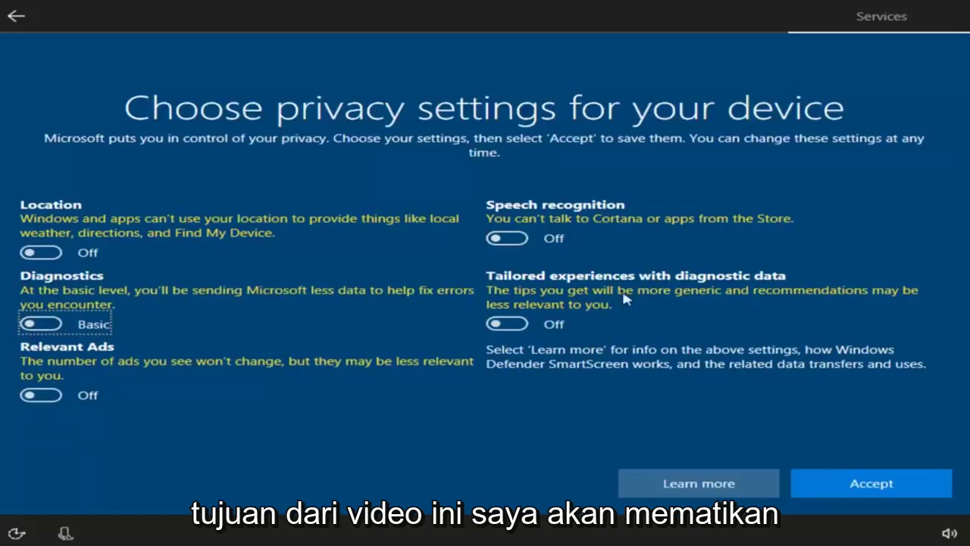
{"action": "left_click", "coordinate": [818, 492]}
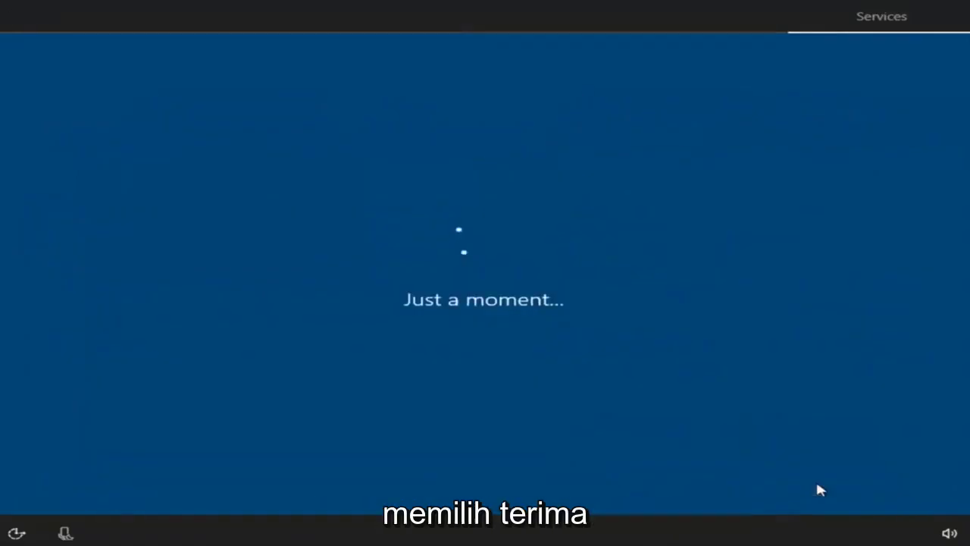